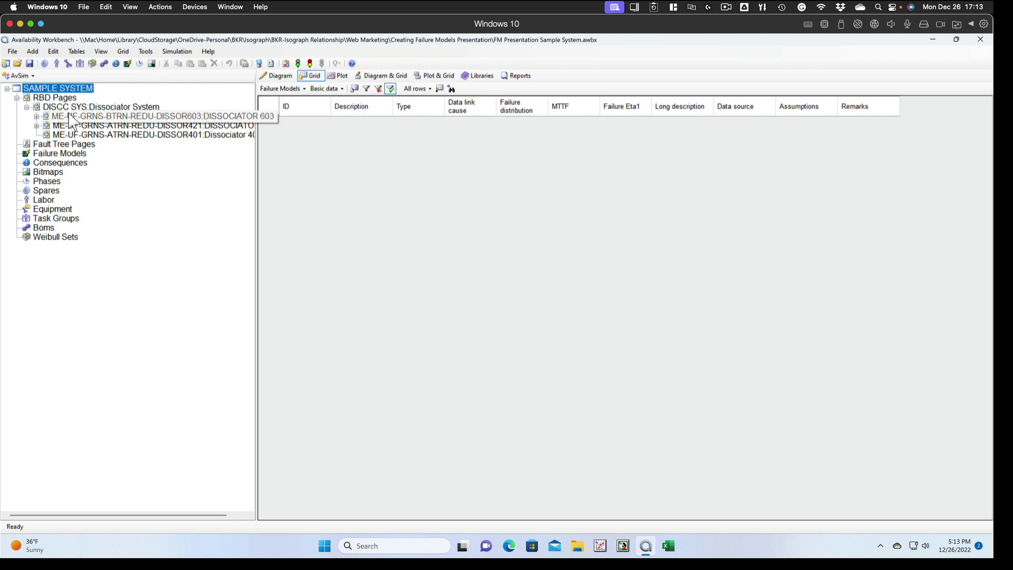
Step: Expand DISSOR603 in the tree and show its full RBD page as a block diagram
click(36, 116)
click(71, 126)
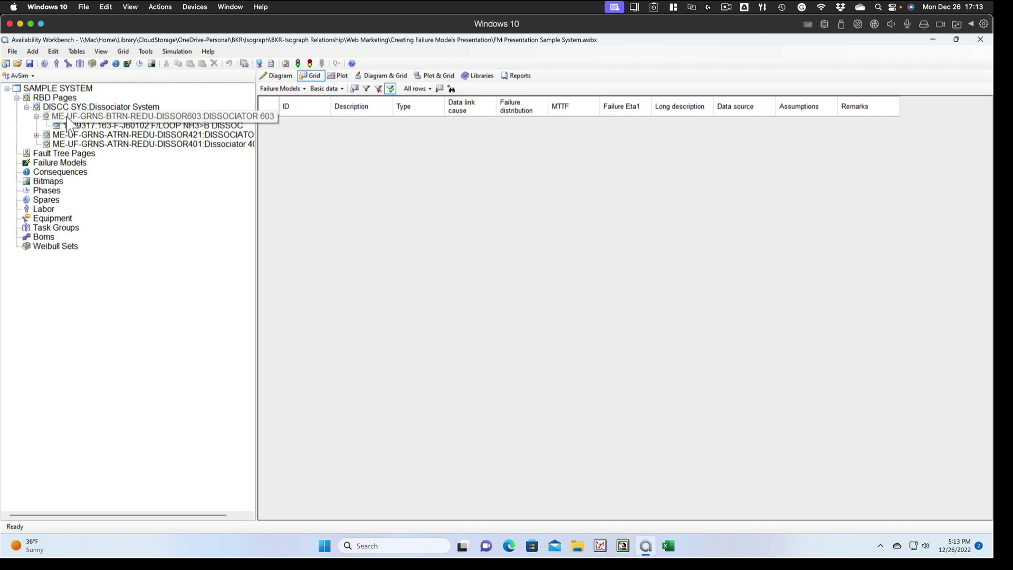
click(277, 75)
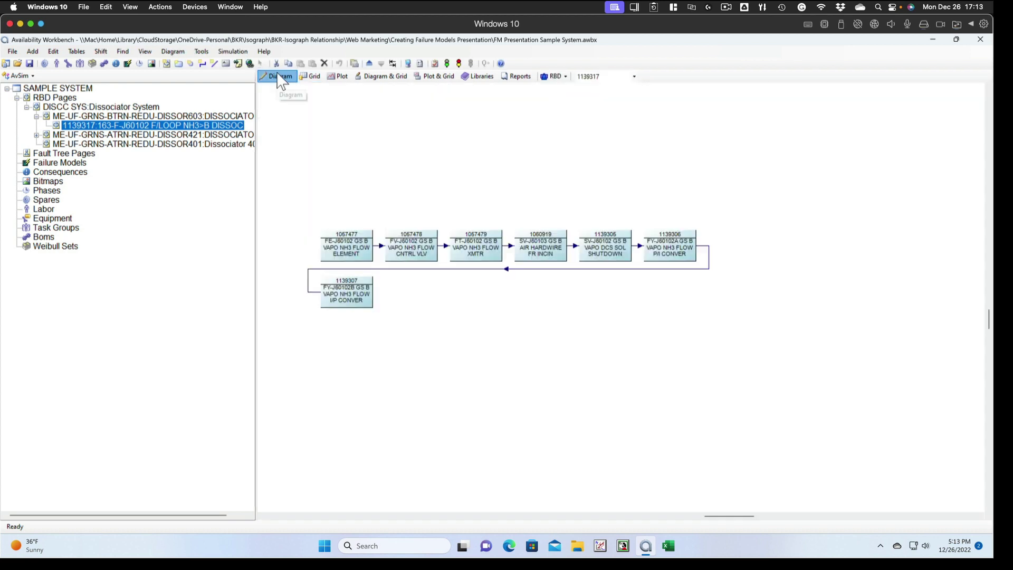
click(91, 117)
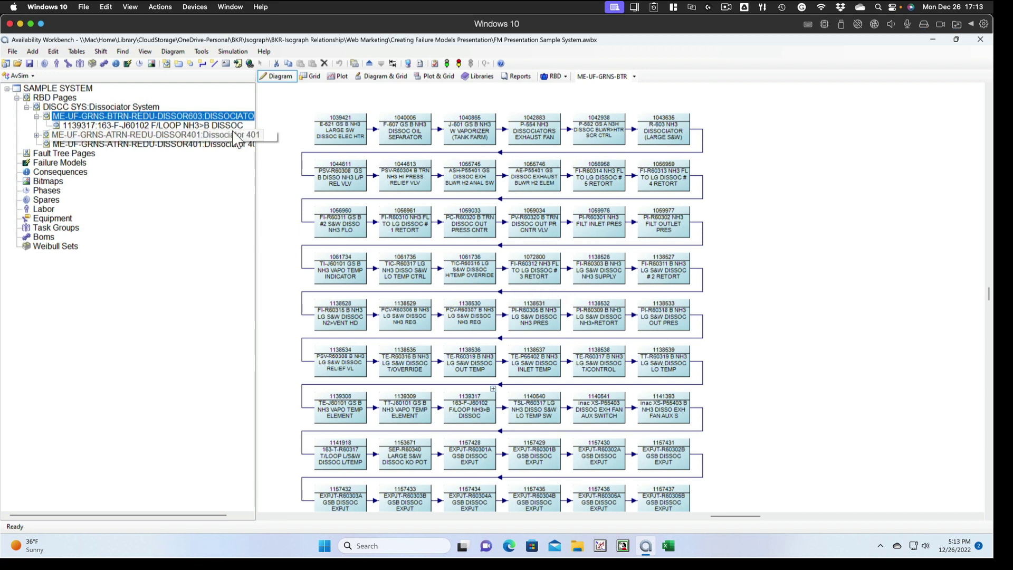
click(11, 52)
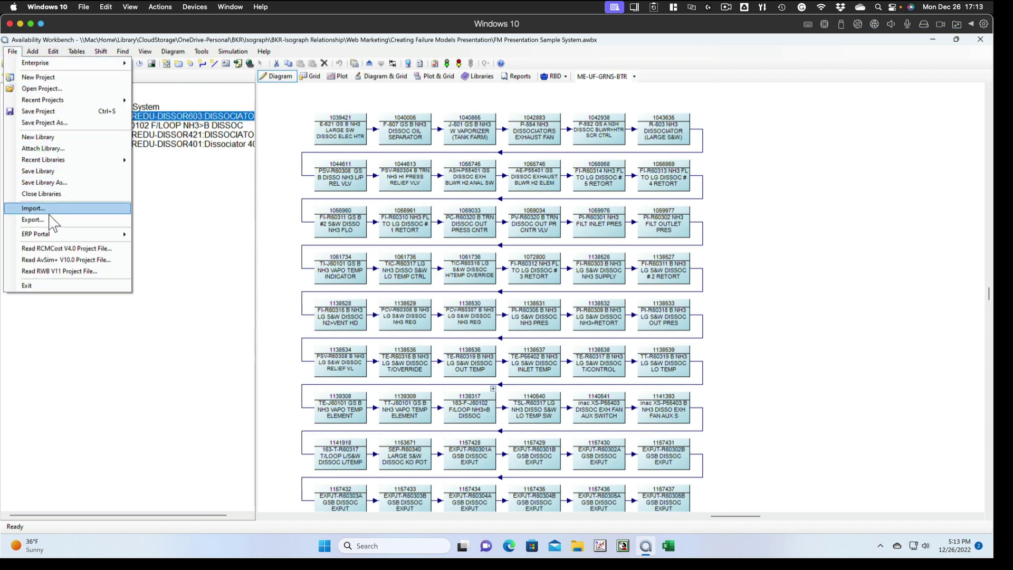
Step: Set up an Excel export with column names in the first row and Export no match, targeting Export Import for FMs.xlsx
click(33, 219)
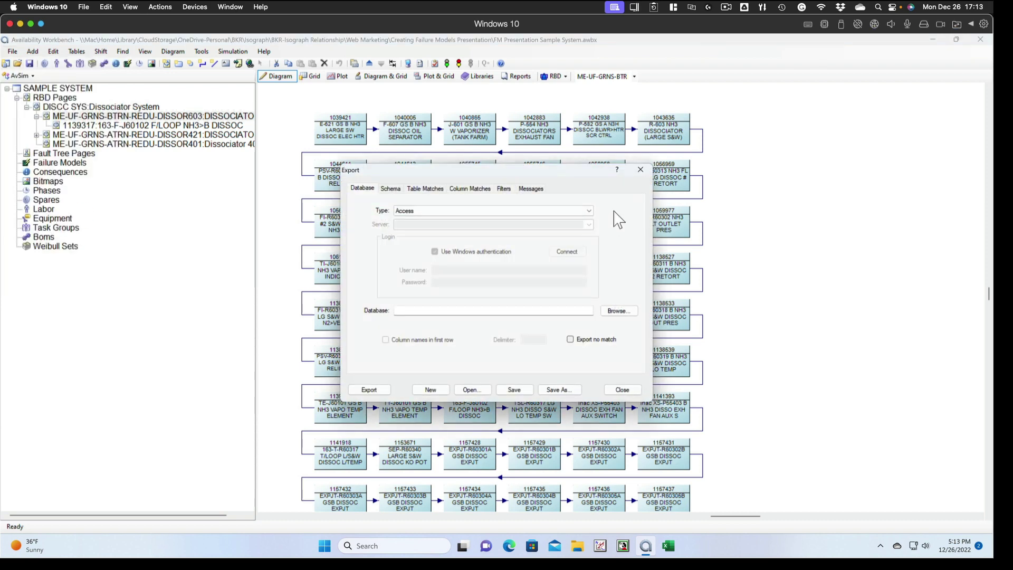
click(590, 212)
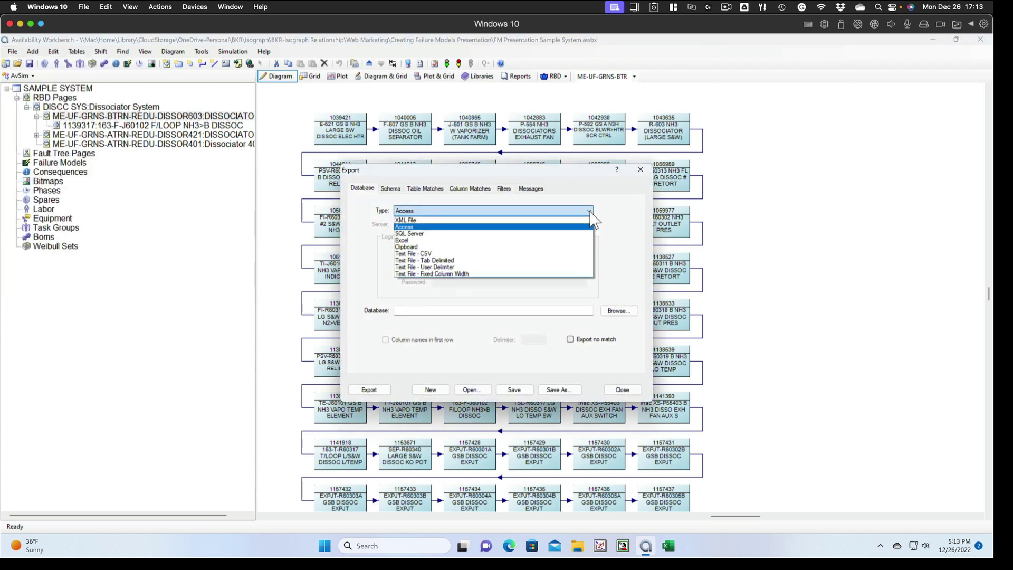
click(403, 240)
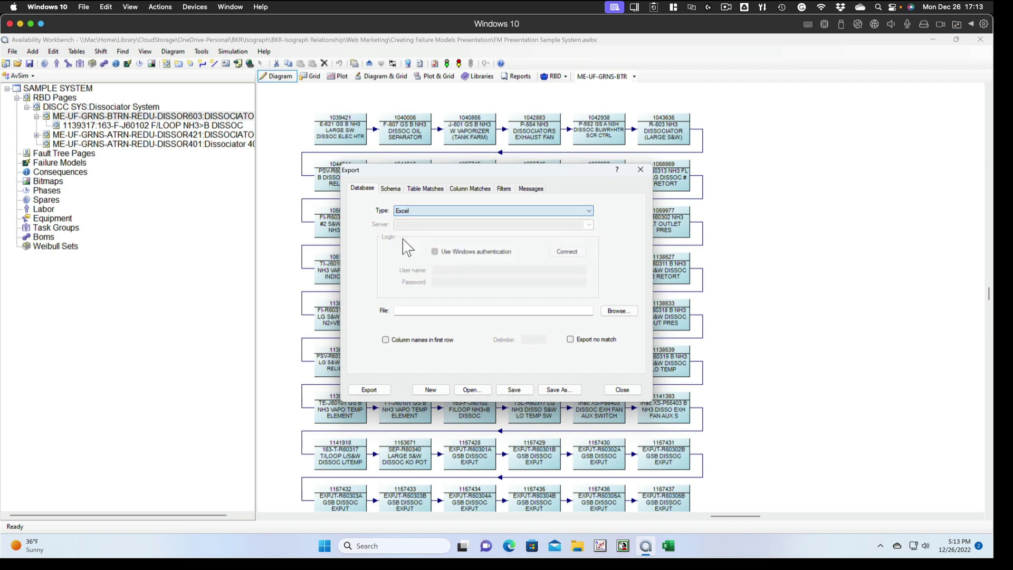
click(386, 339)
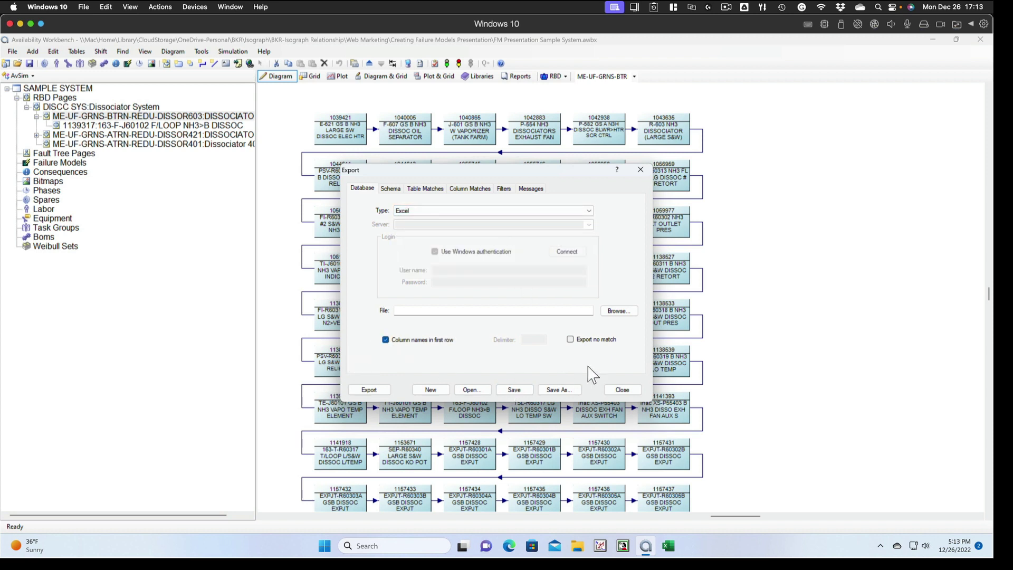
click(570, 340)
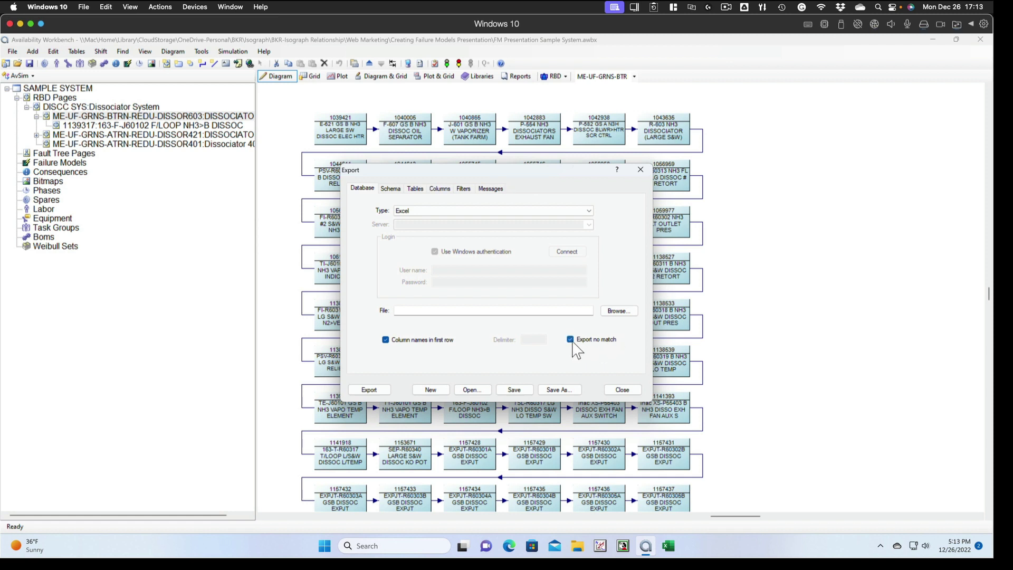
click(623, 312)
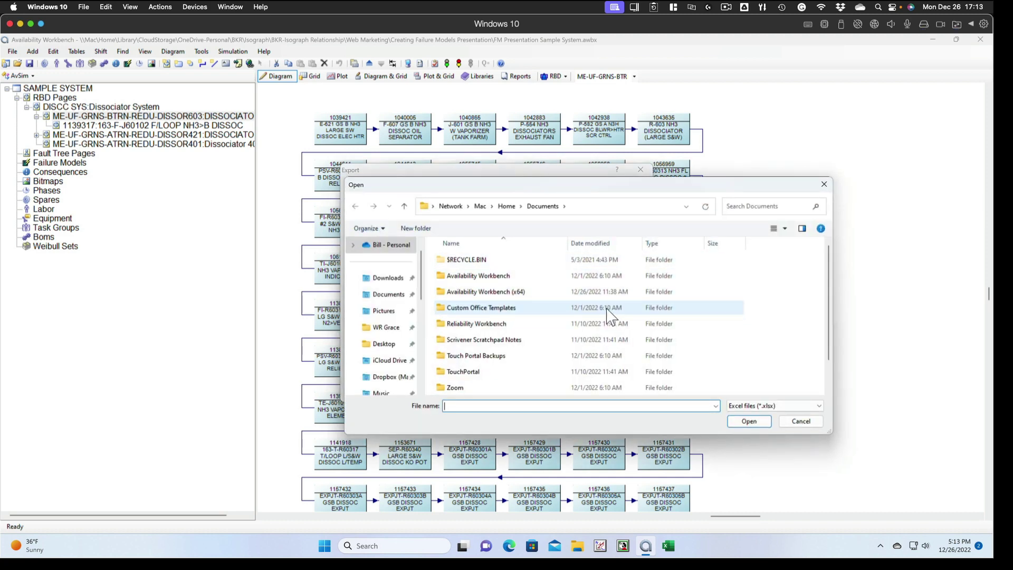
scroll(552, 321, down, 1)
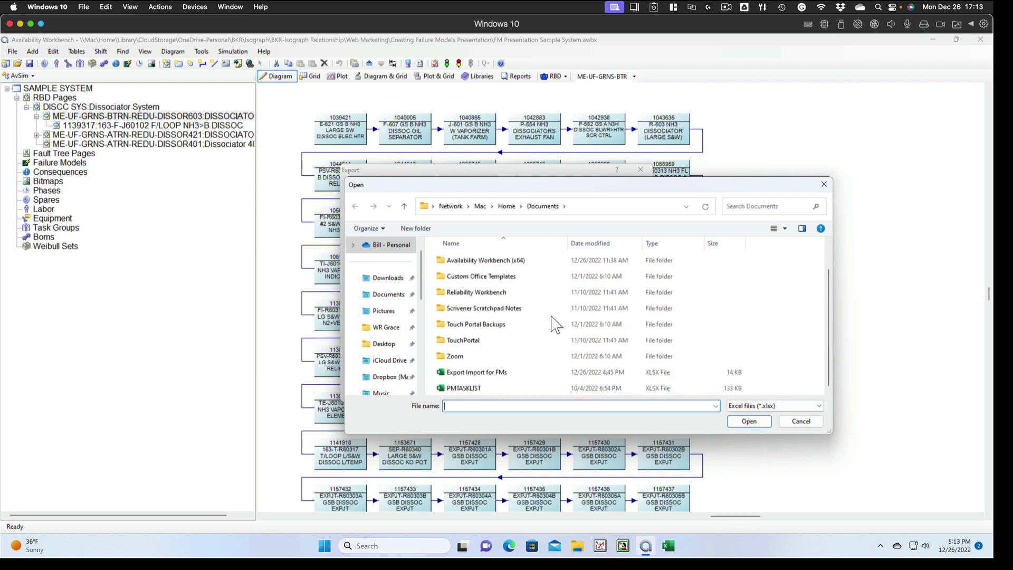
click(459, 375)
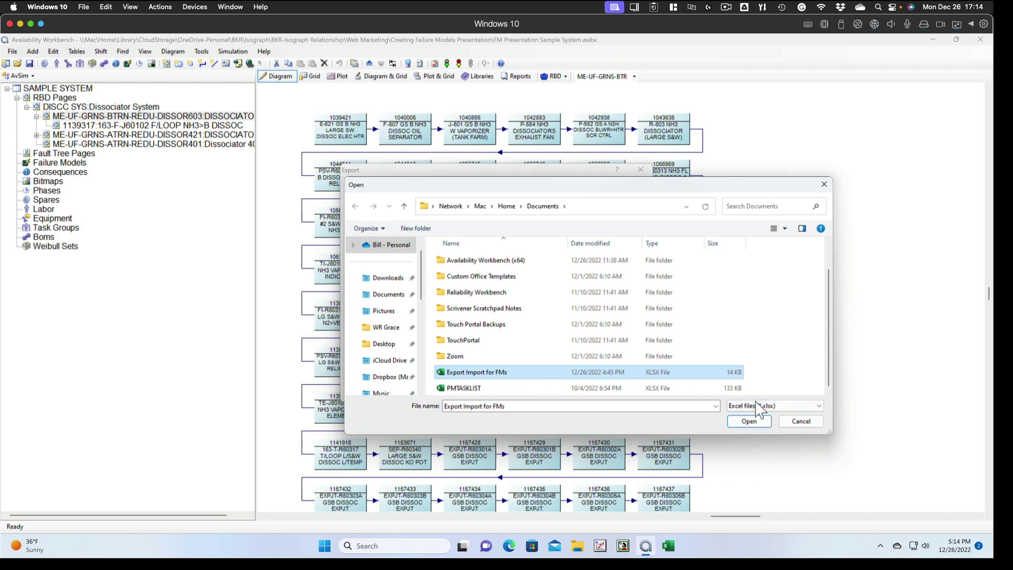
click(749, 422)
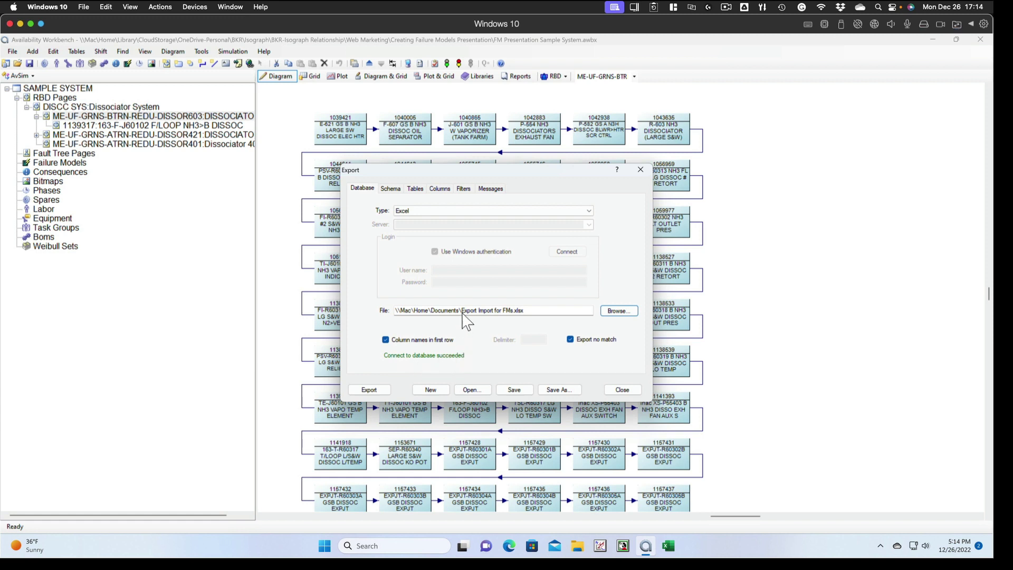
Step: Add the RbdBlocks table to the exported tables
click(414, 189)
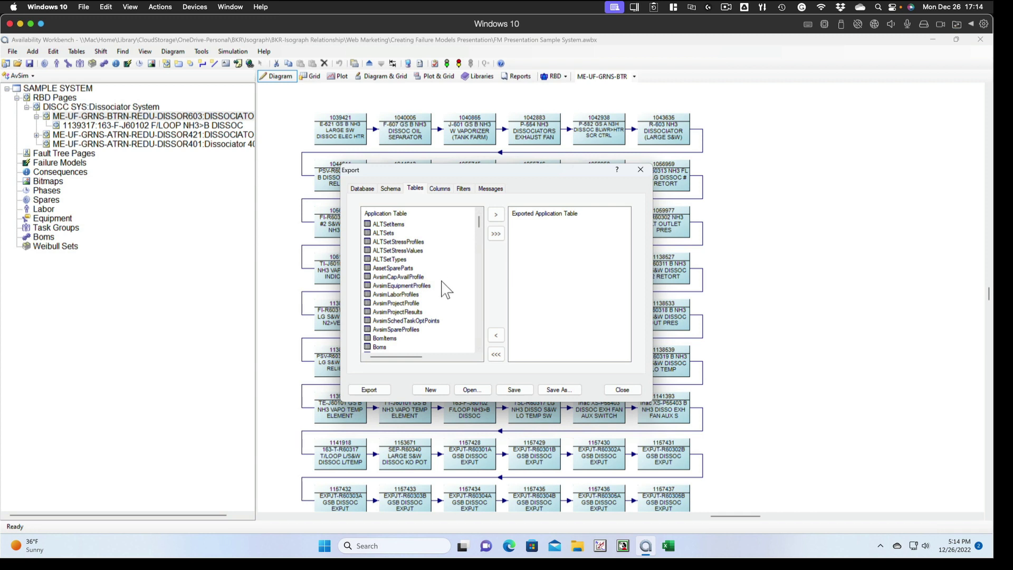
text(rbdblocks)
click(496, 214)
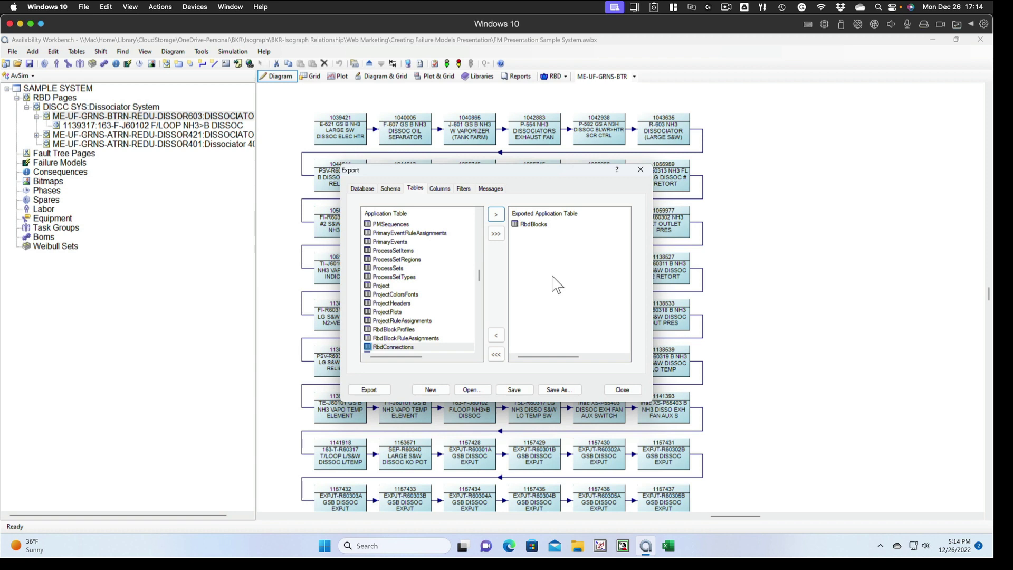
Step: Add the Id and Description columns to the export
click(440, 188)
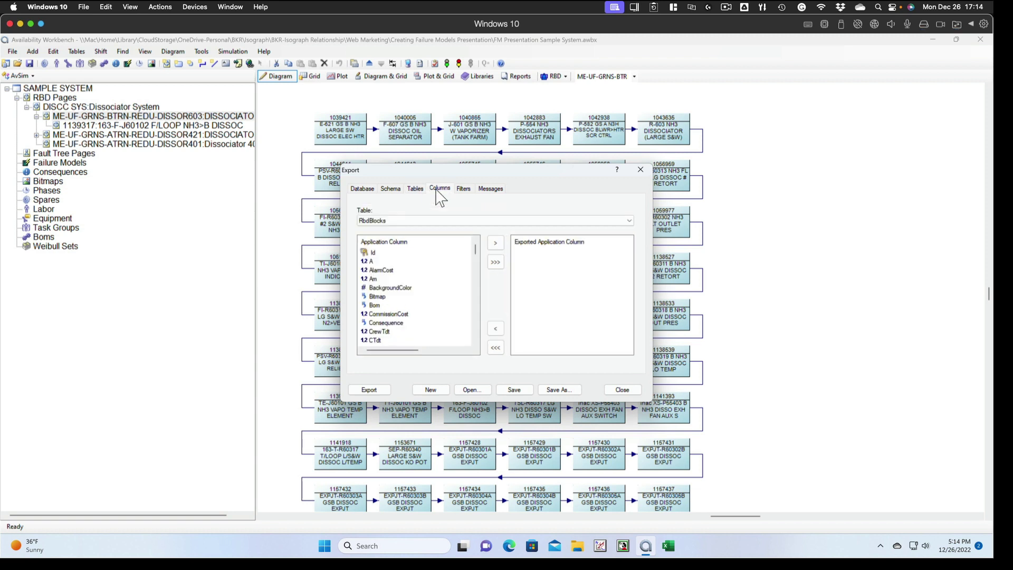
click(374, 253)
click(495, 243)
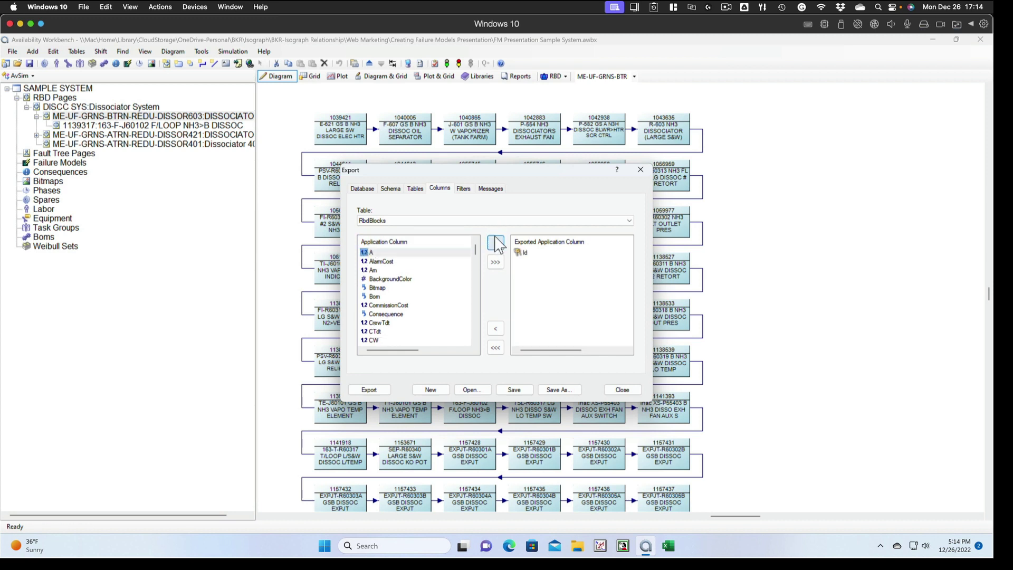
scroll(409, 322, down, 2)
click(384, 297)
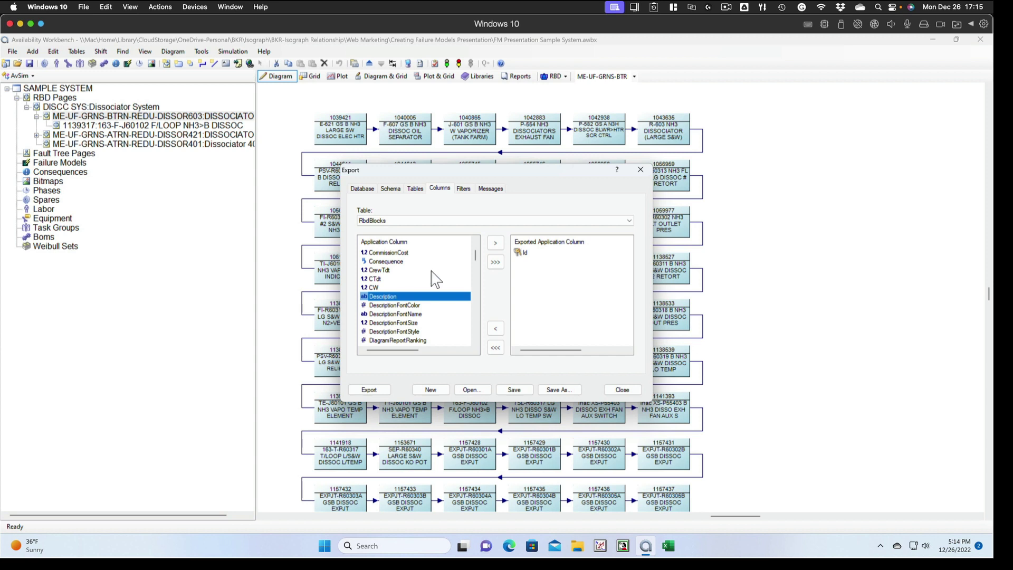
click(495, 243)
Step: Add the FailureModel and Page columns to the export
scroll(412, 306, down, 3)
scroll(414, 306, down, 1)
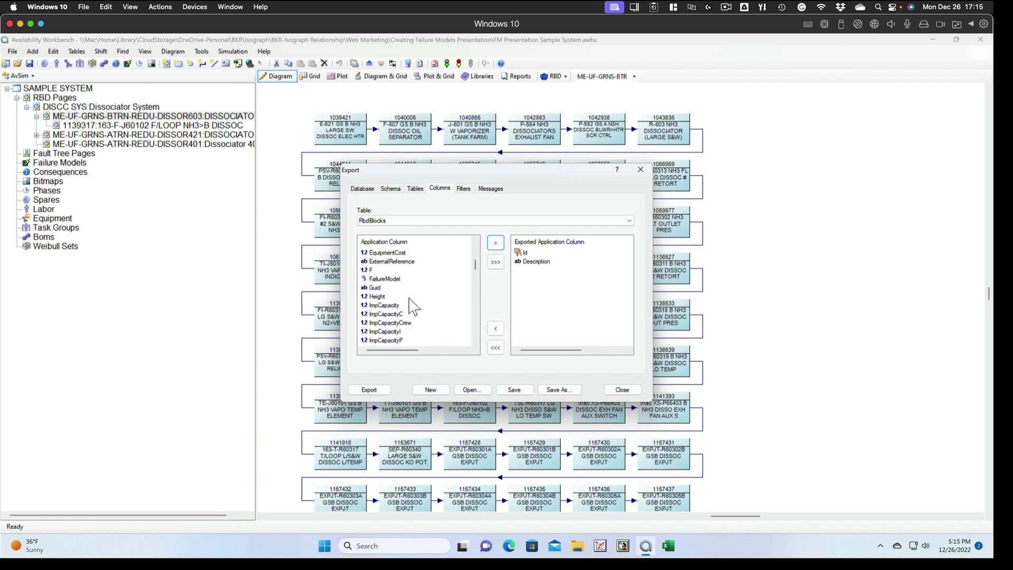
click(391, 279)
click(495, 242)
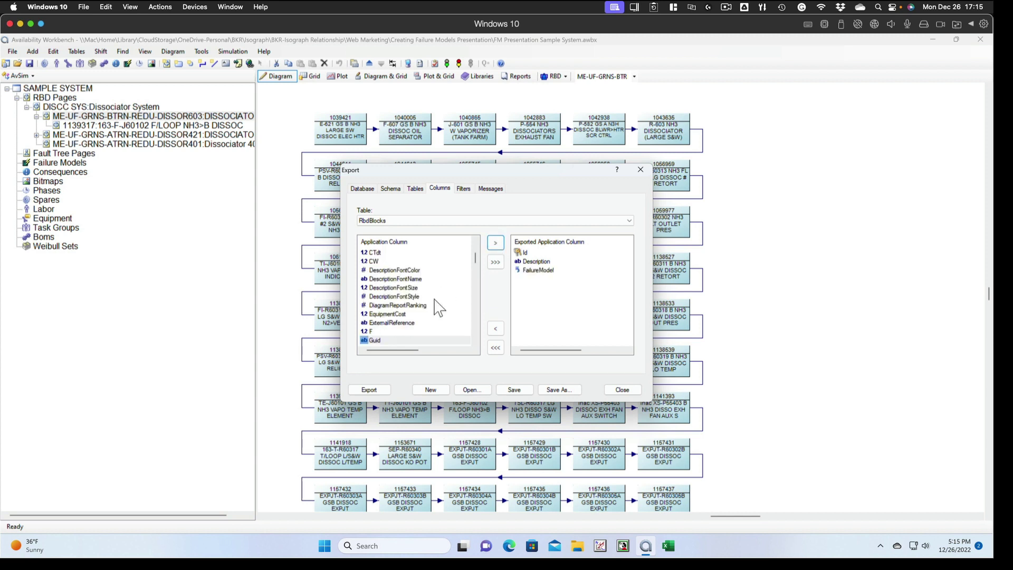
scroll(395, 303, down, 10)
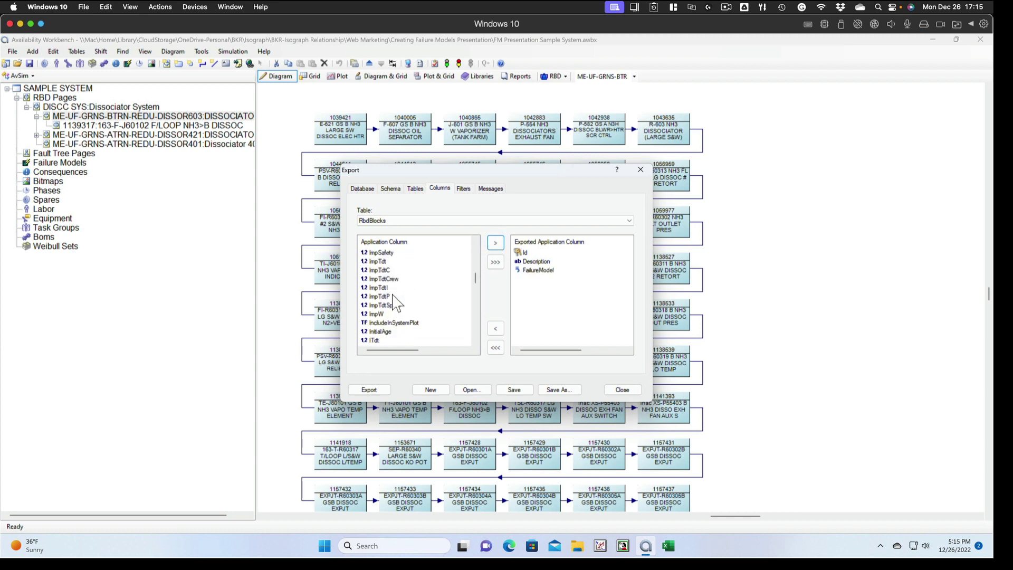
scroll(401, 312, down, 2)
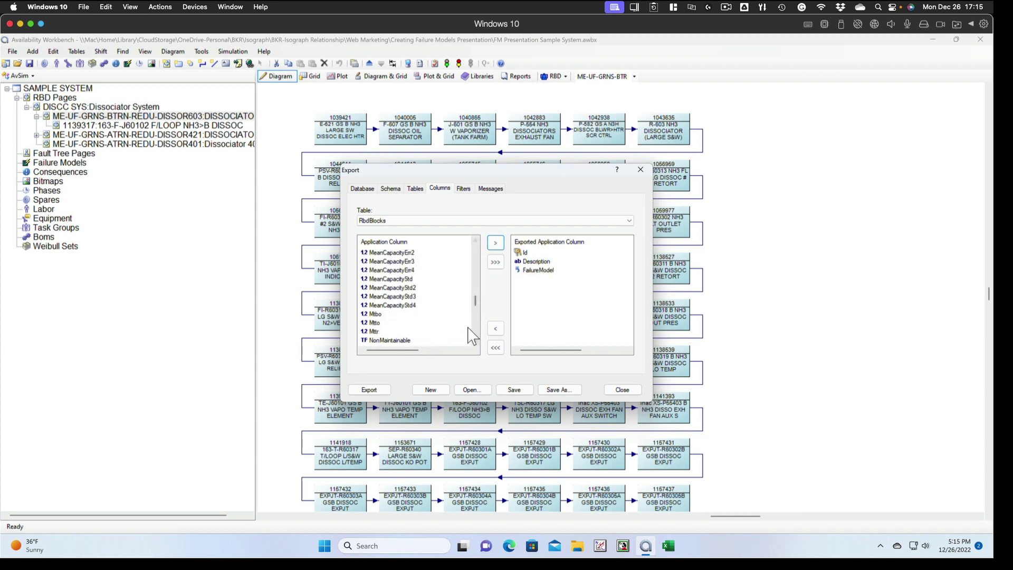
scroll(411, 328, down, 2)
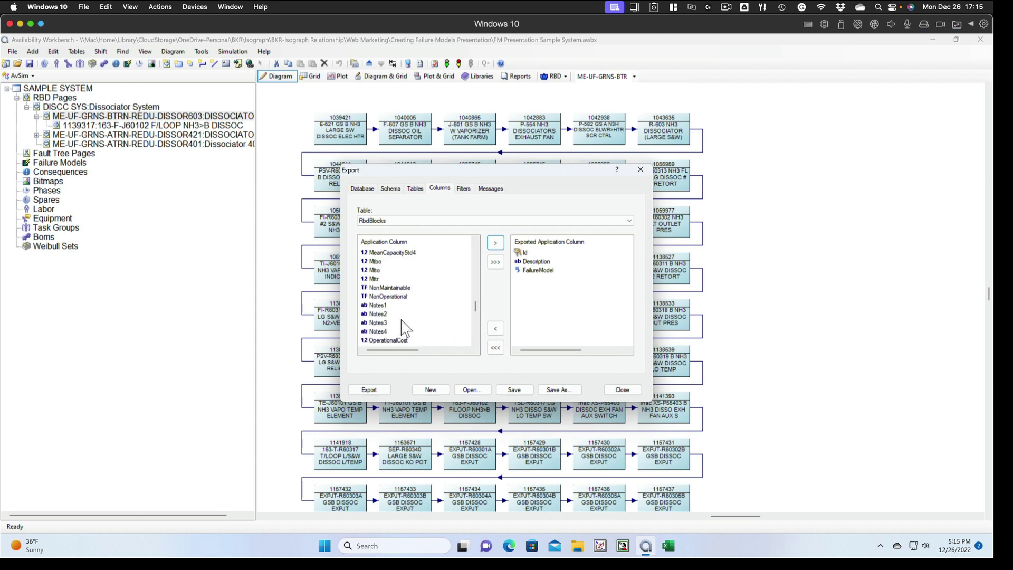
scroll(405, 328, down, 4)
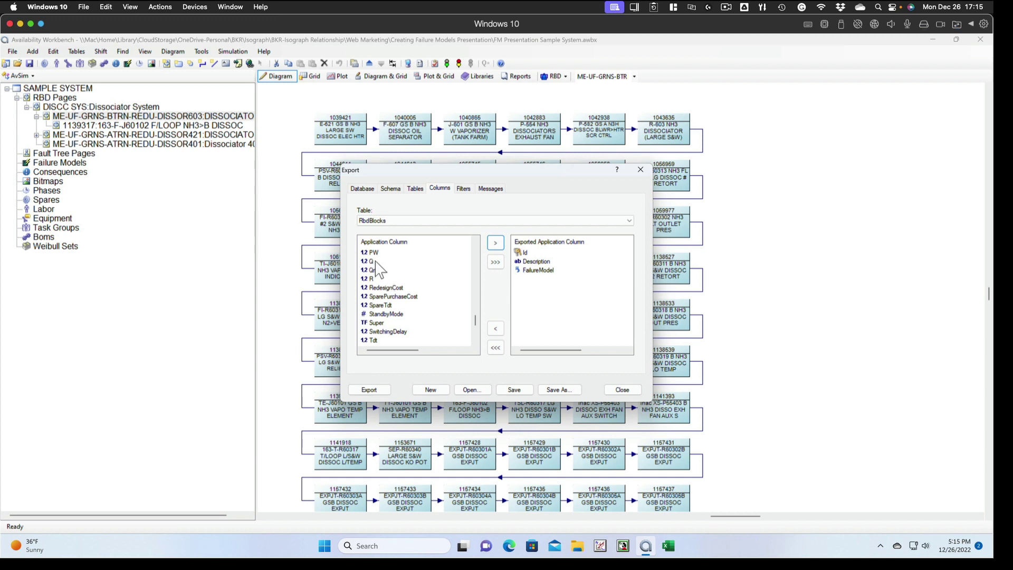
scroll(378, 269, up, 2)
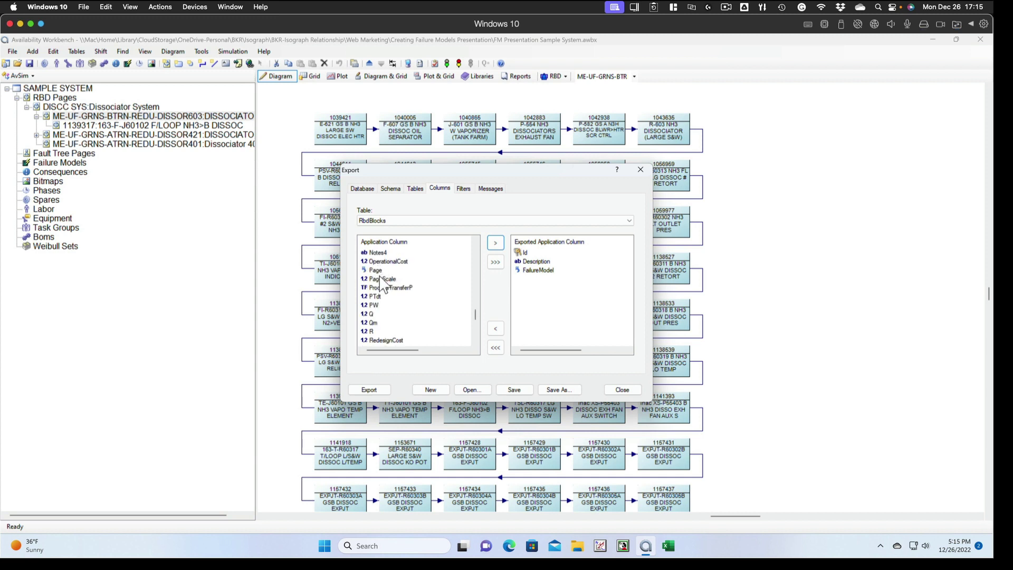
click(378, 271)
click(495, 243)
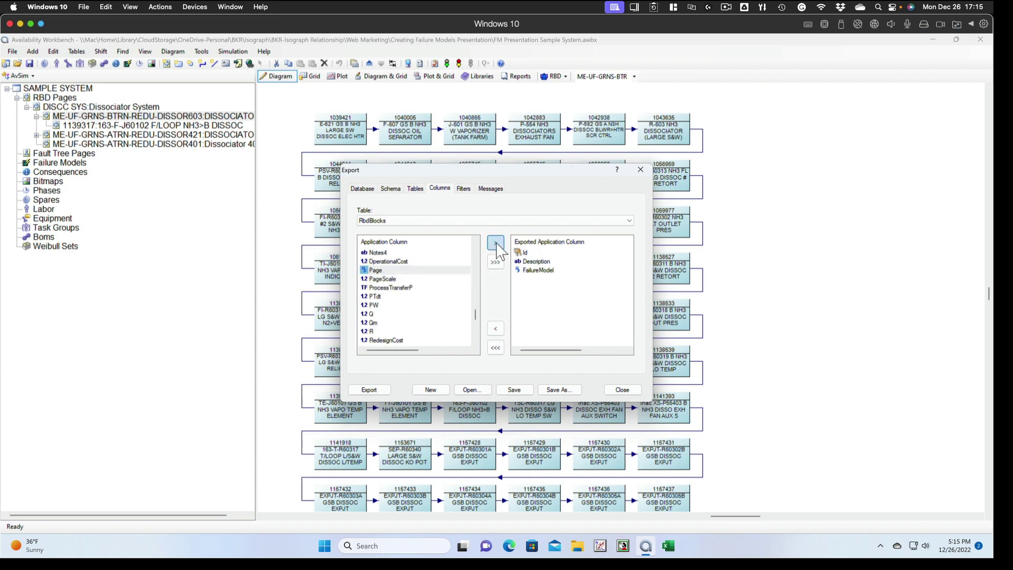
Step: Run the export, overwriting the existing Excel file, and close without saving settings as a template
click(369, 391)
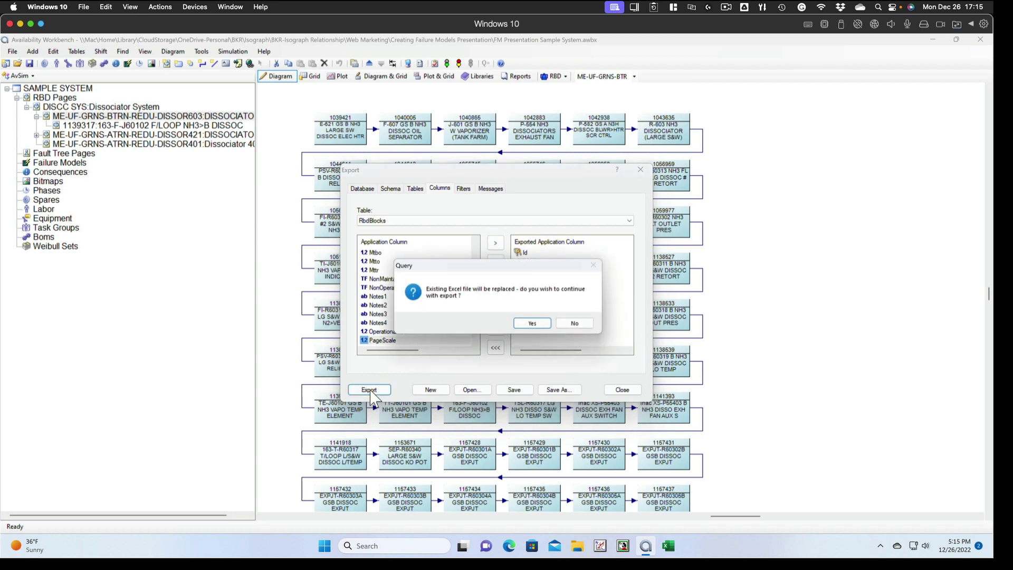
click(532, 323)
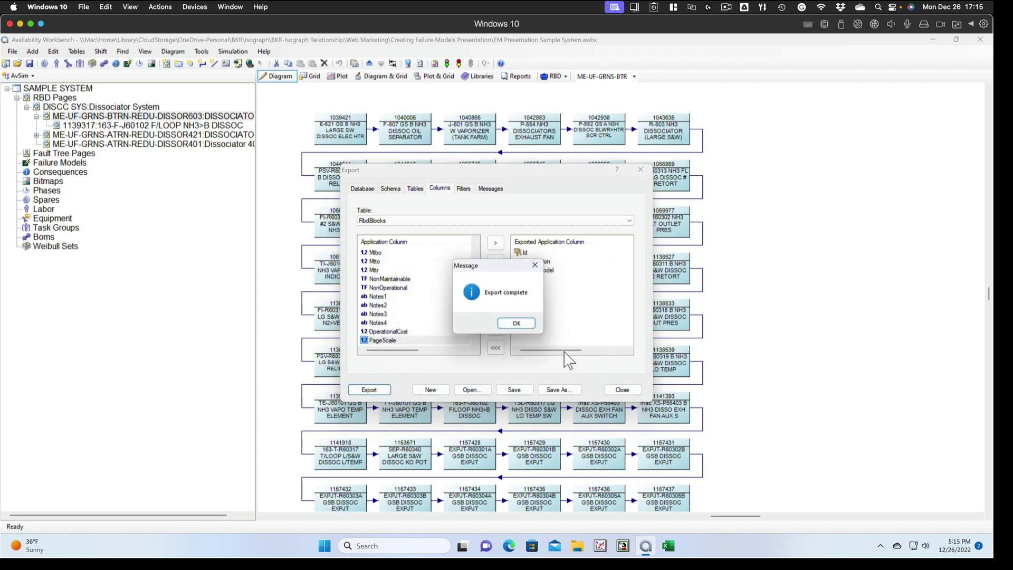
click(517, 323)
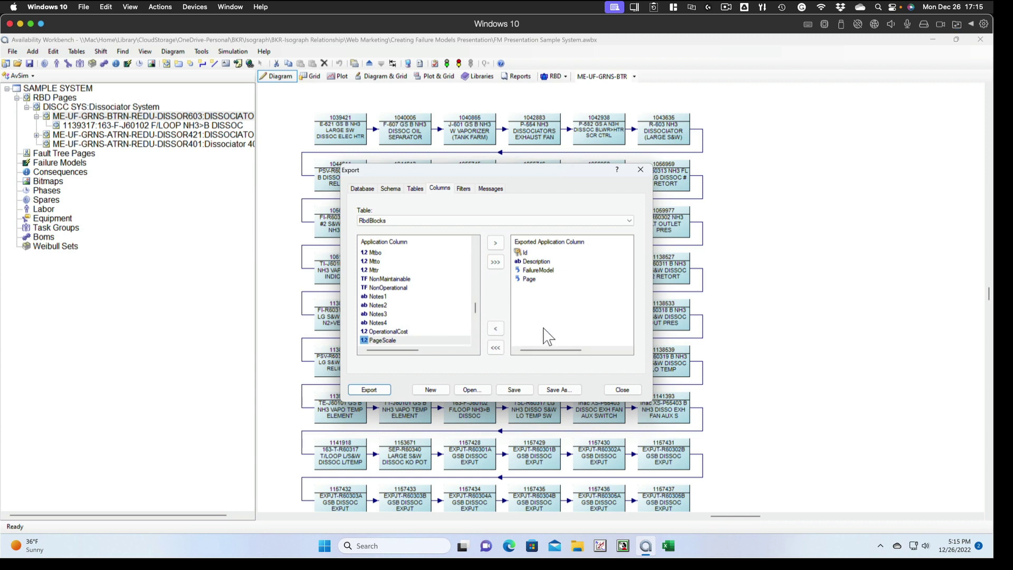
click(622, 390)
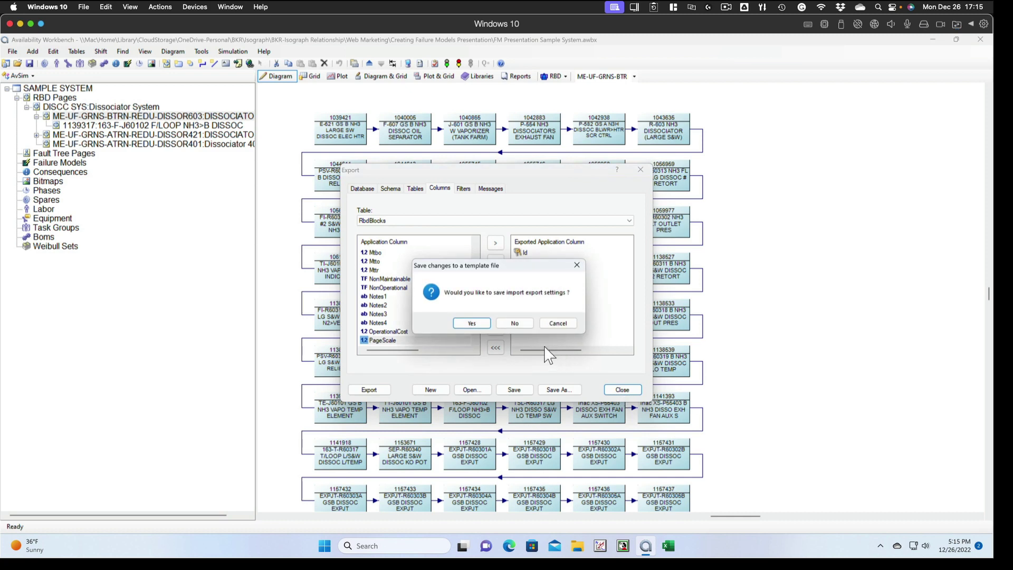
click(515, 323)
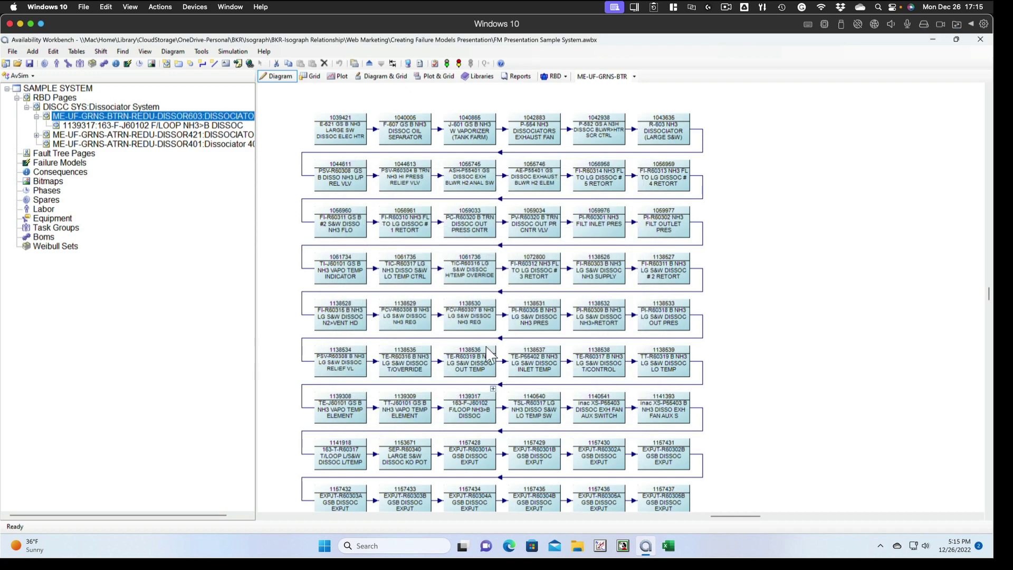
Step: Open Export Import for FMs in Excel and widen columns B and D to fit their text
click(325, 546)
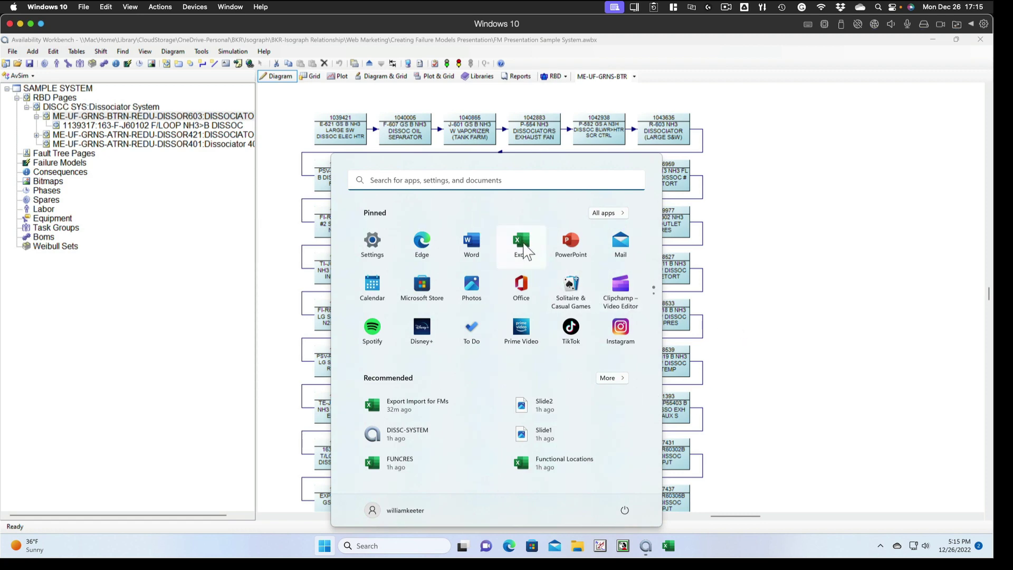
click(530, 244)
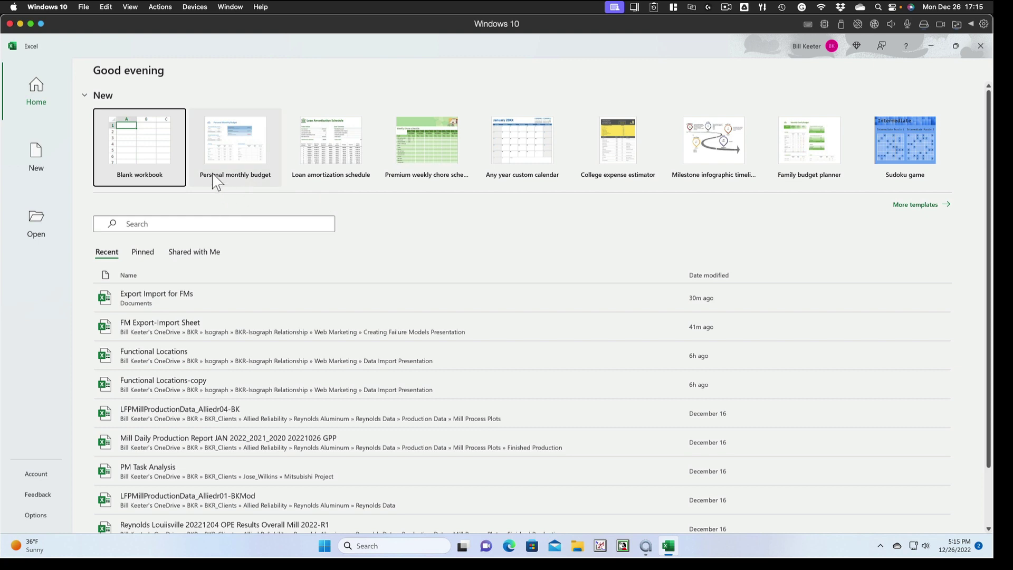
click(148, 304)
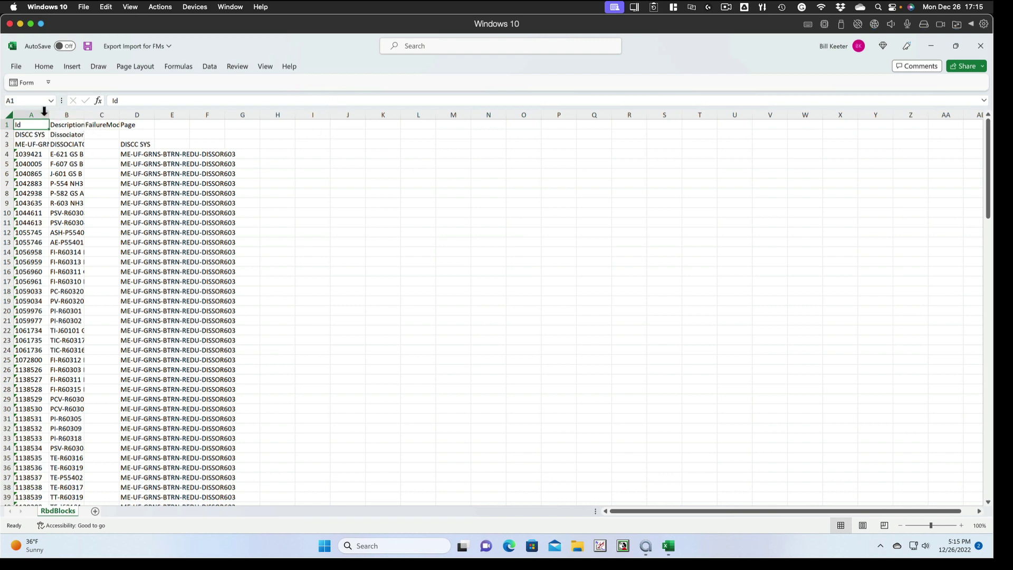
drag(83, 114, 237, 113)
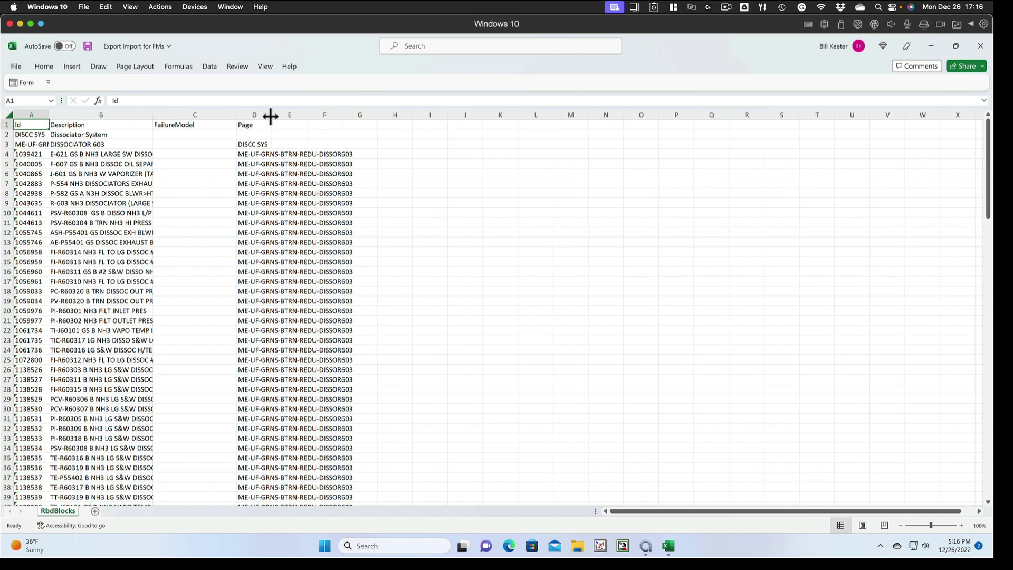
drag(272, 115, 379, 113)
Step: Enter =CONCATENATE(A2,".FM") in C2 so it shows DISCC SYS.FM
click(170, 134)
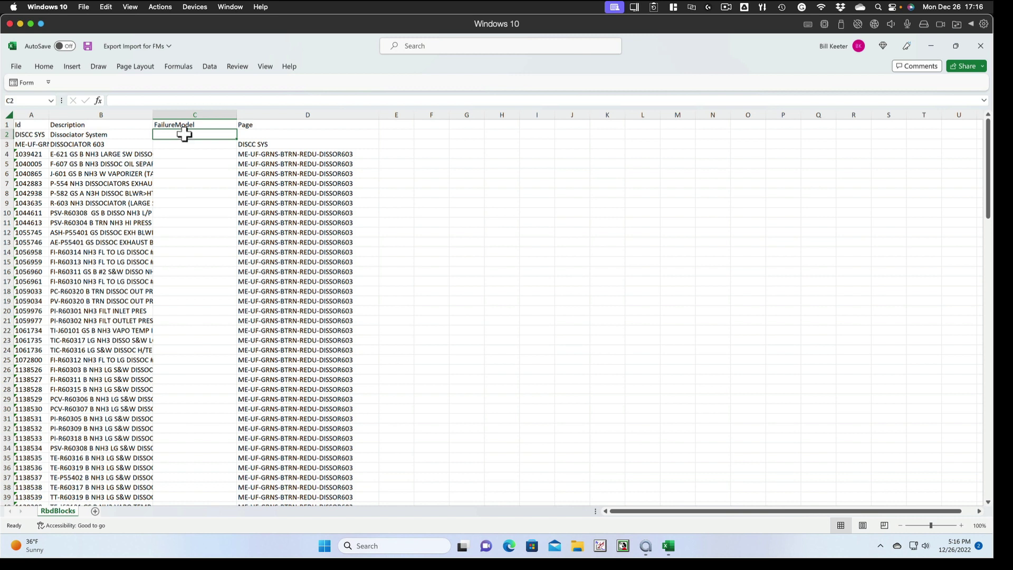
text(=)
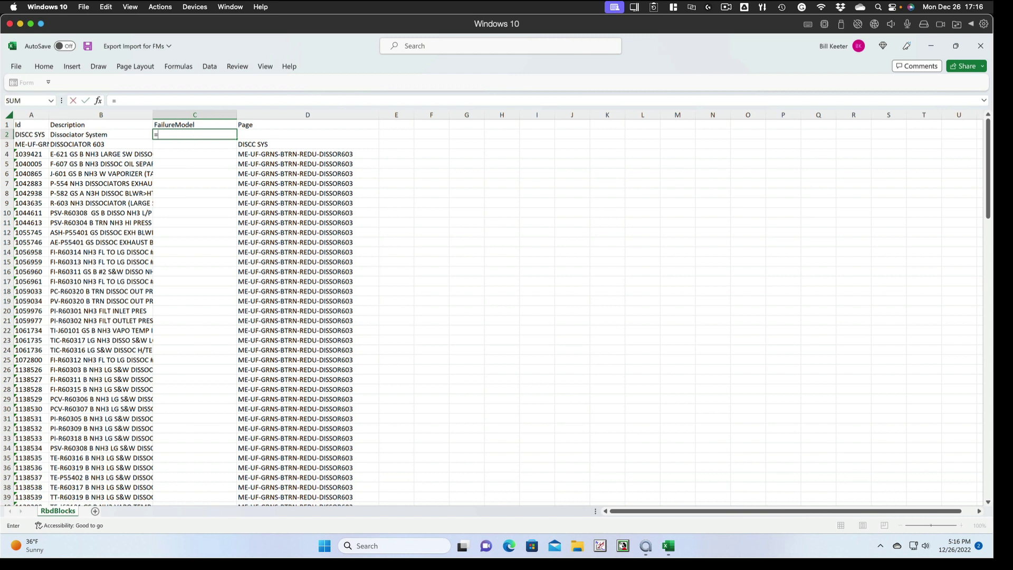
text(concat)
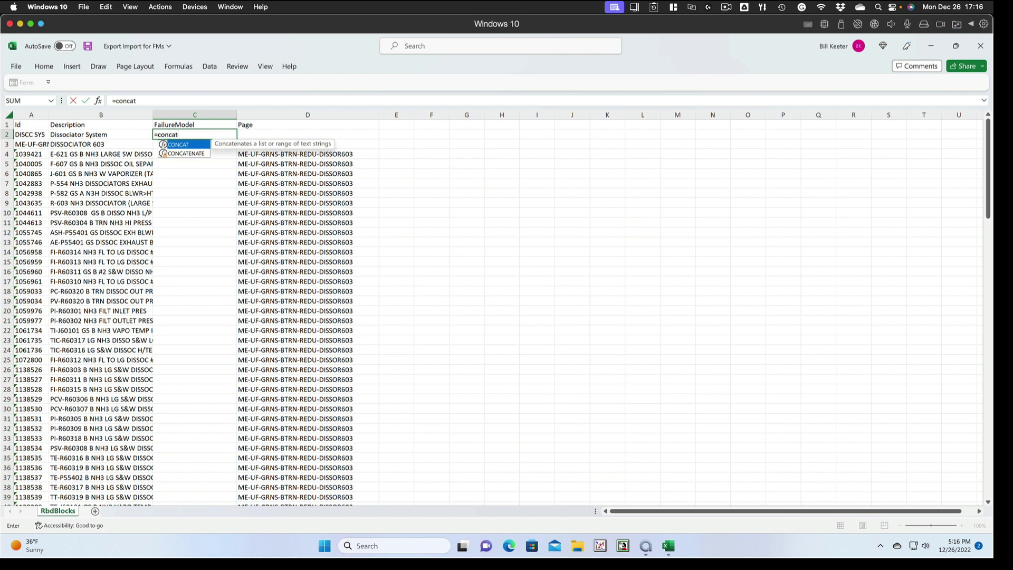
text(enate()
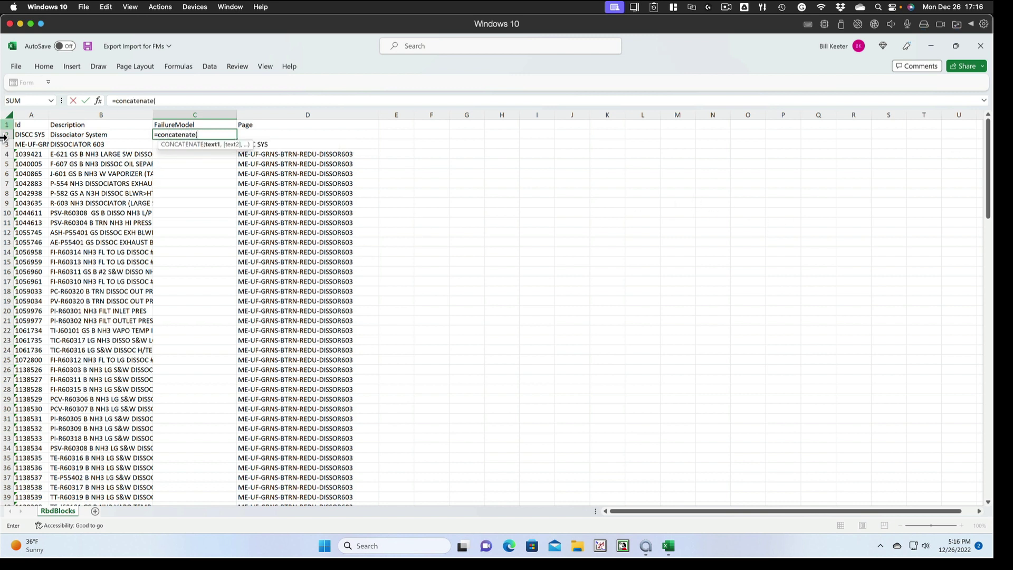
click(25, 134)
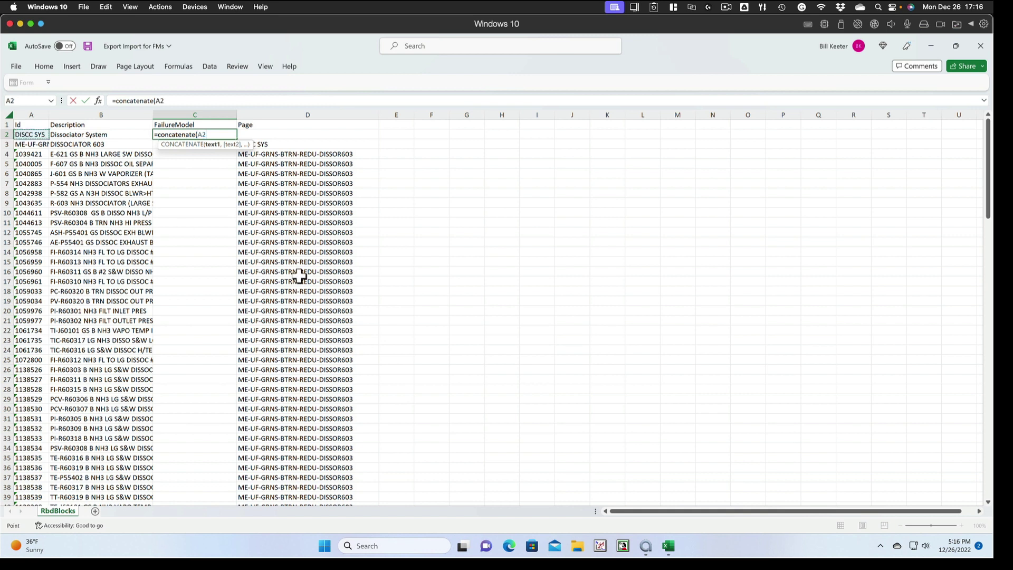
text(,".FM)
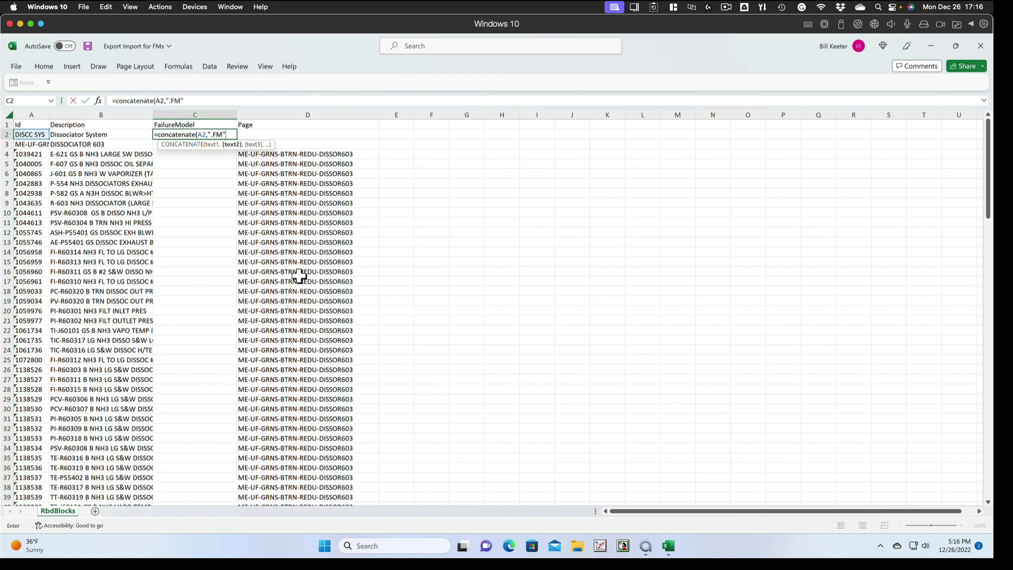
text("))
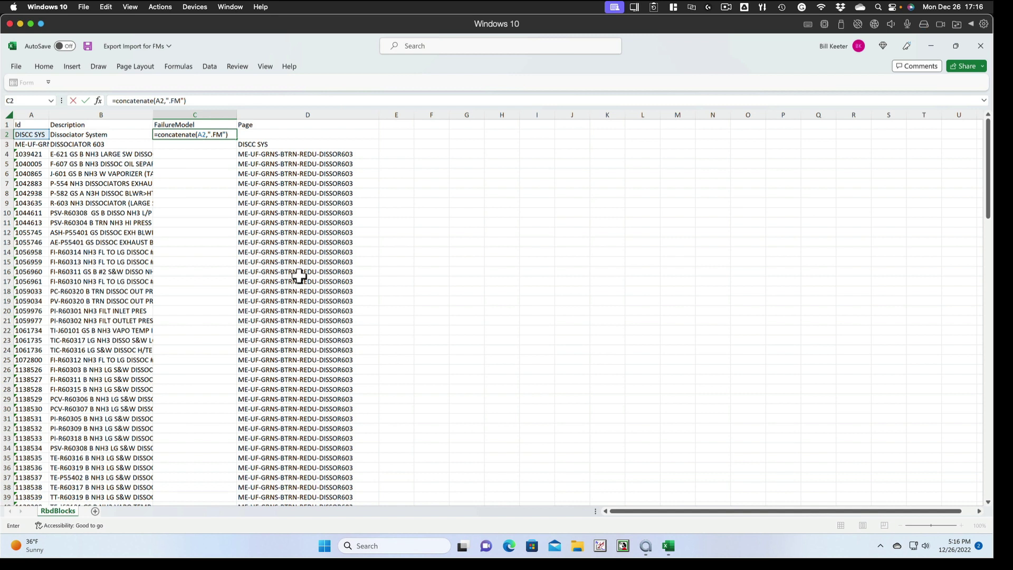
key(Return)
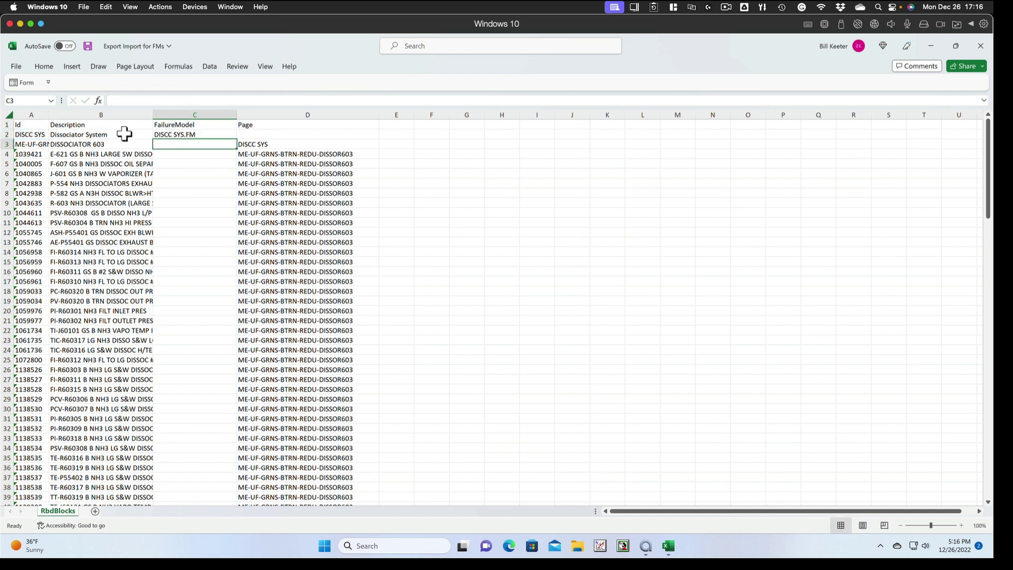
Step: Fill the C2 formula down the FailureModel column to row 149 and save the workbook
click(166, 136)
double_click(237, 139)
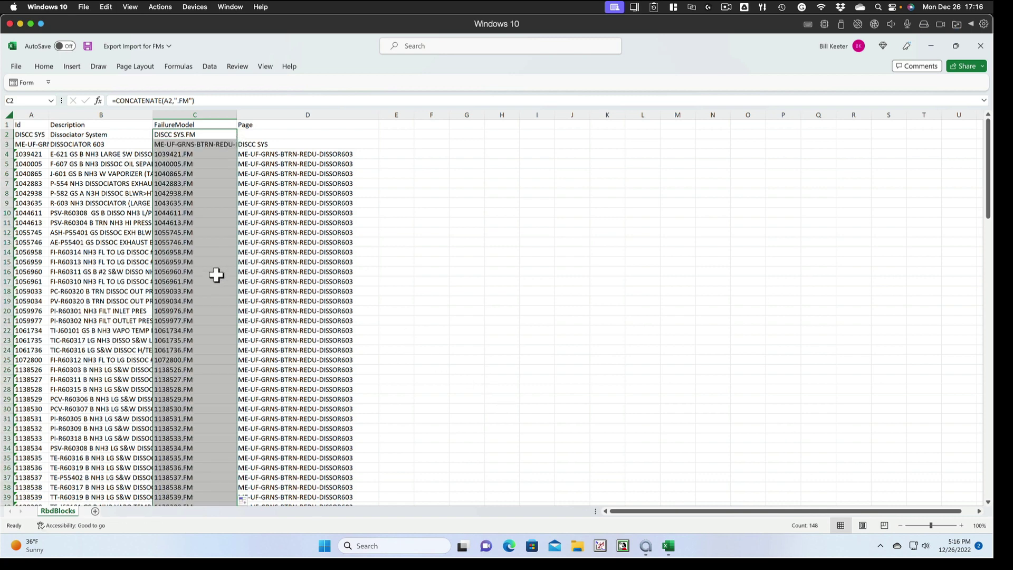
scroll(188, 322, down, 20)
scroll(191, 321, up, 20)
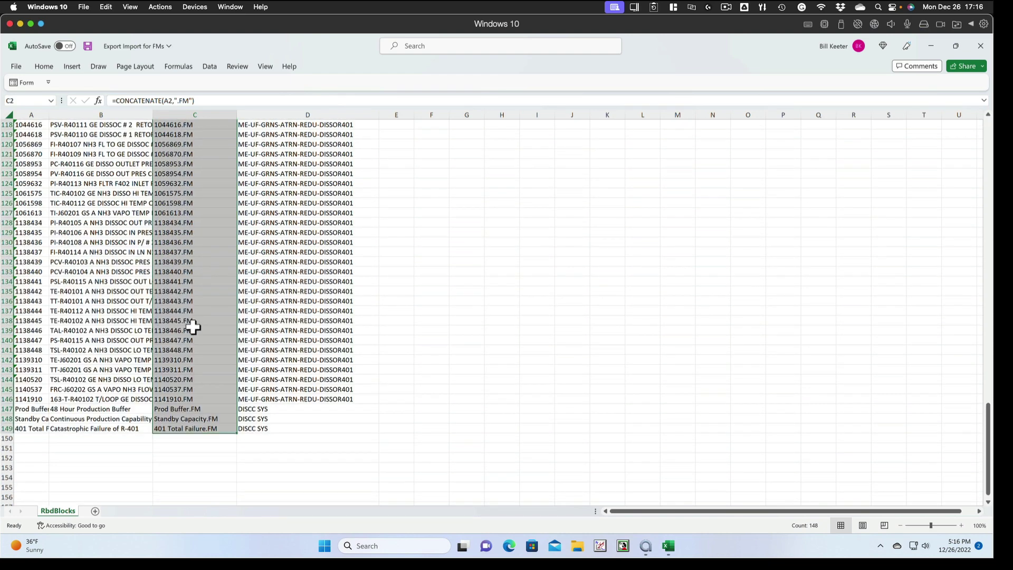
scroll(191, 322, up, 13)
scroll(193, 326, up, 20)
scroll(194, 325, down, 10)
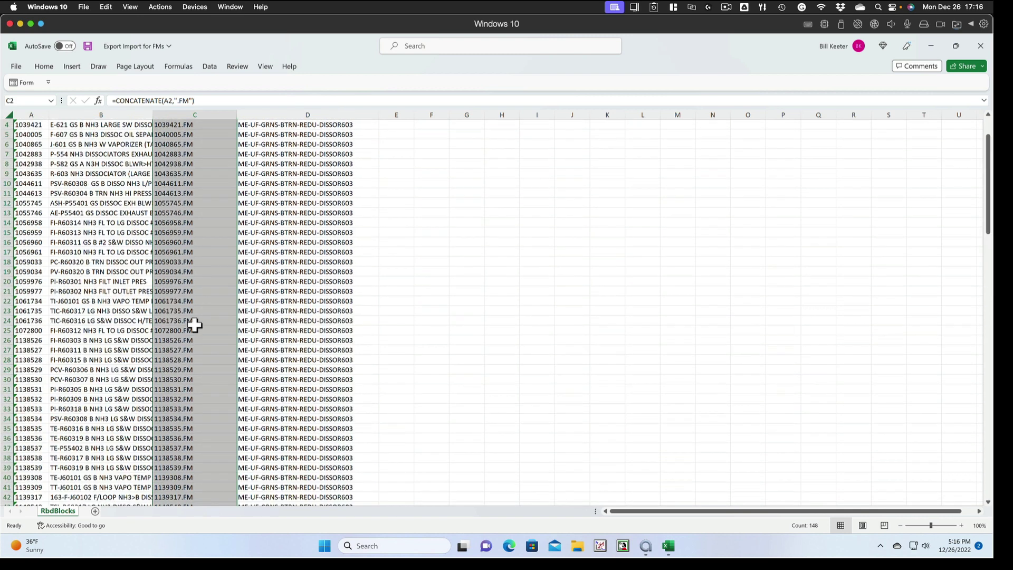
scroll(194, 326, up, 10)
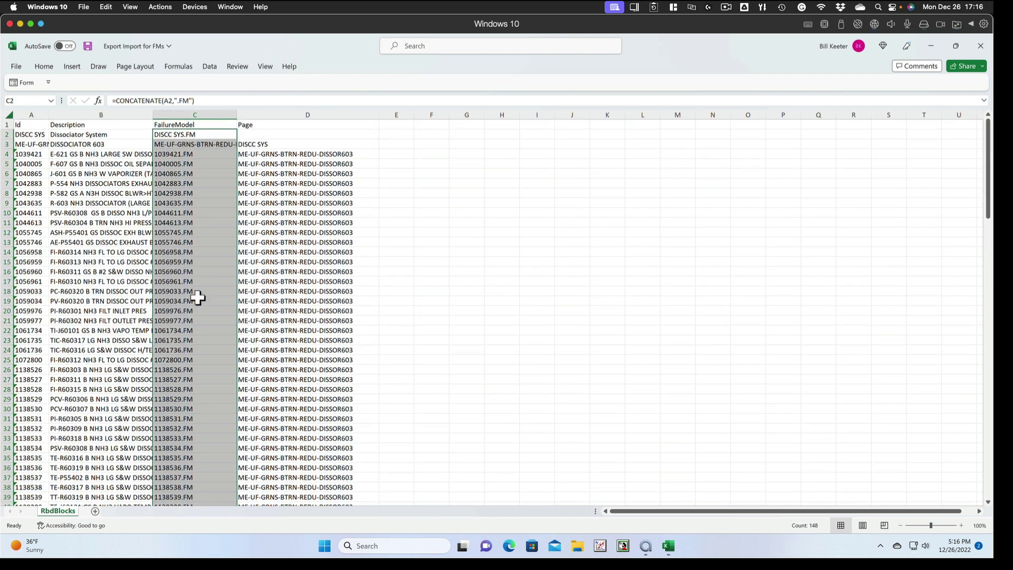
click(17, 67)
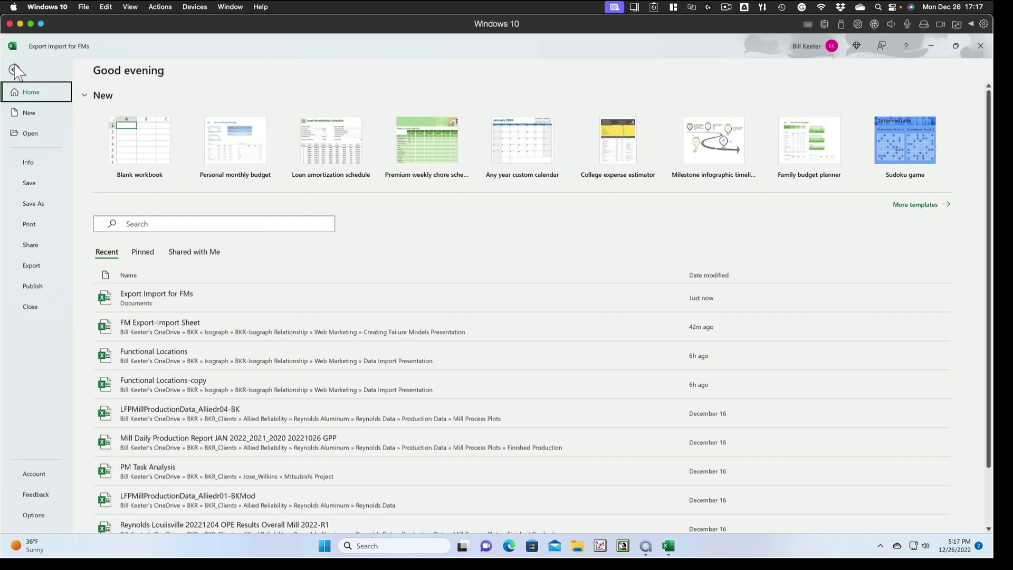
click(30, 183)
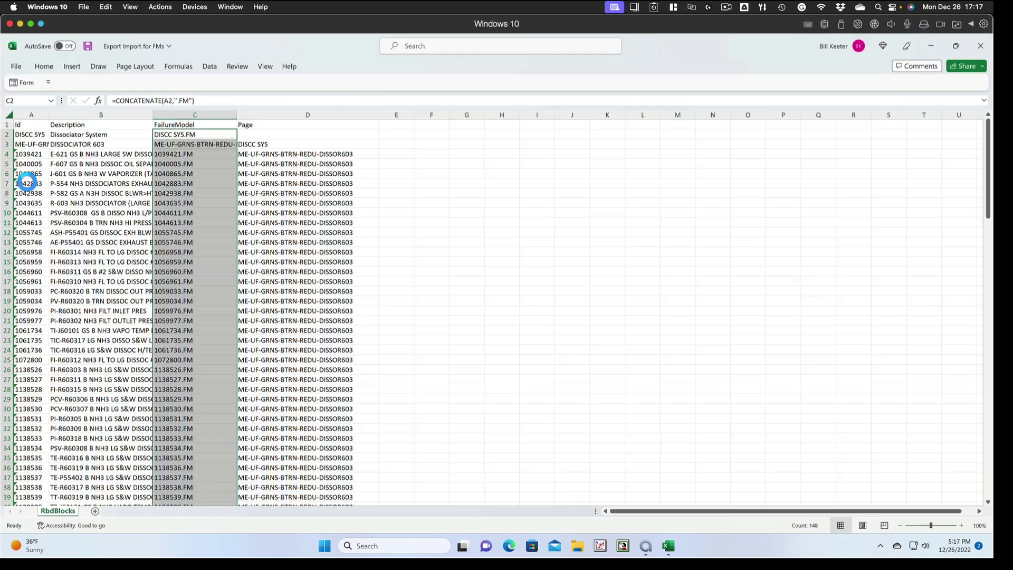
Step: Close Excel and start an Excel-type import with column names in the first row
click(979, 43)
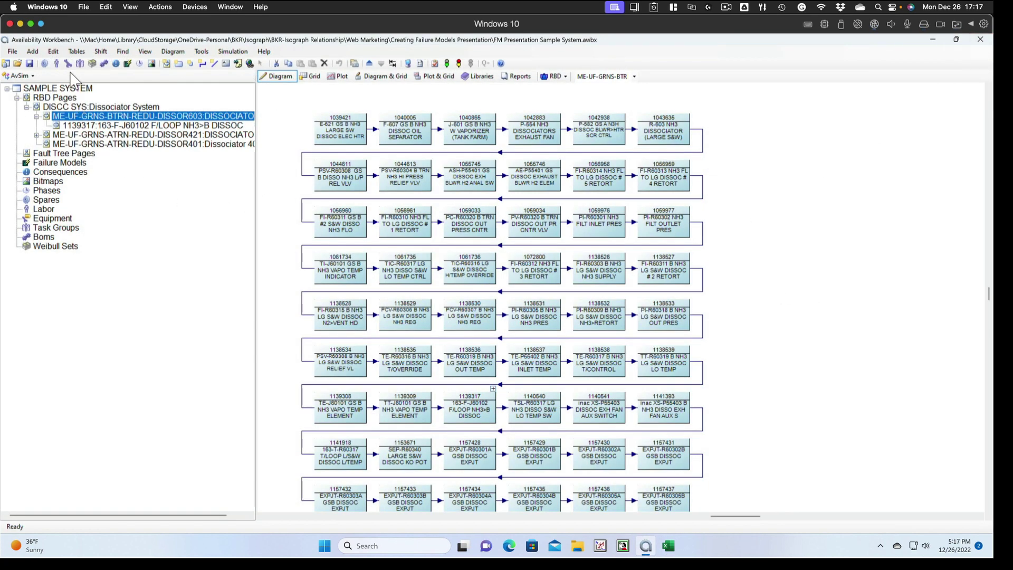
click(12, 52)
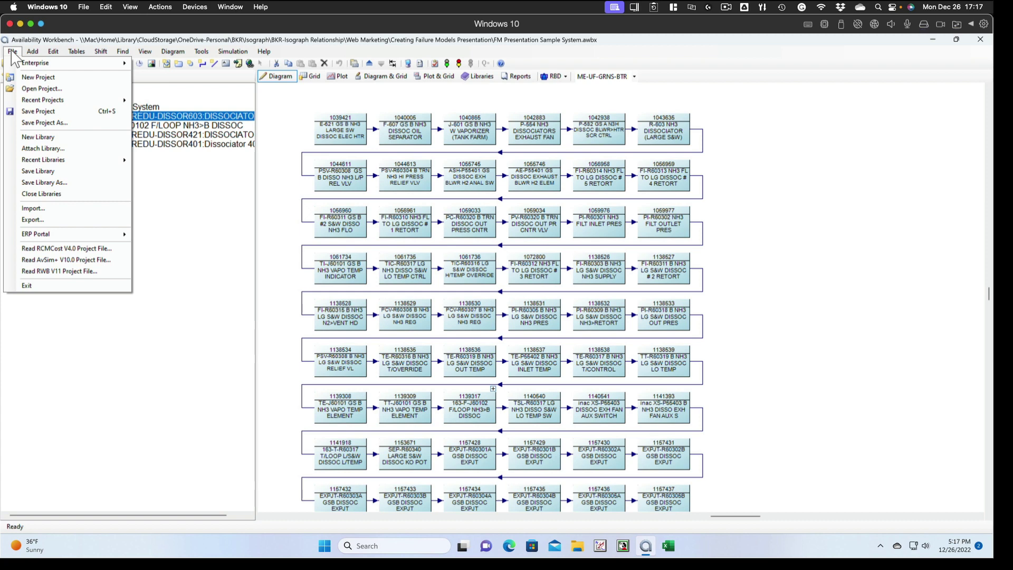
click(32, 208)
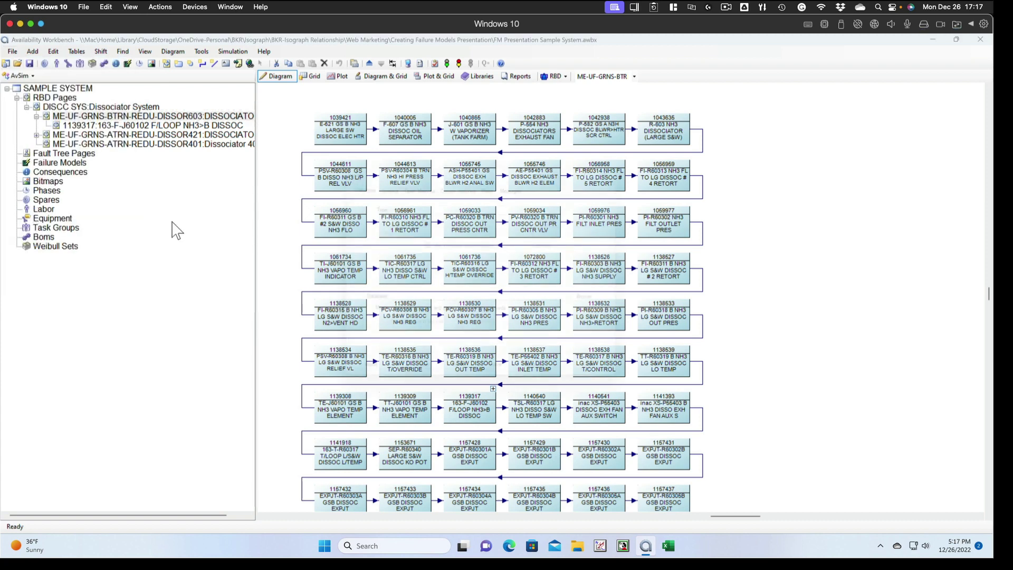
click(590, 212)
click(404, 240)
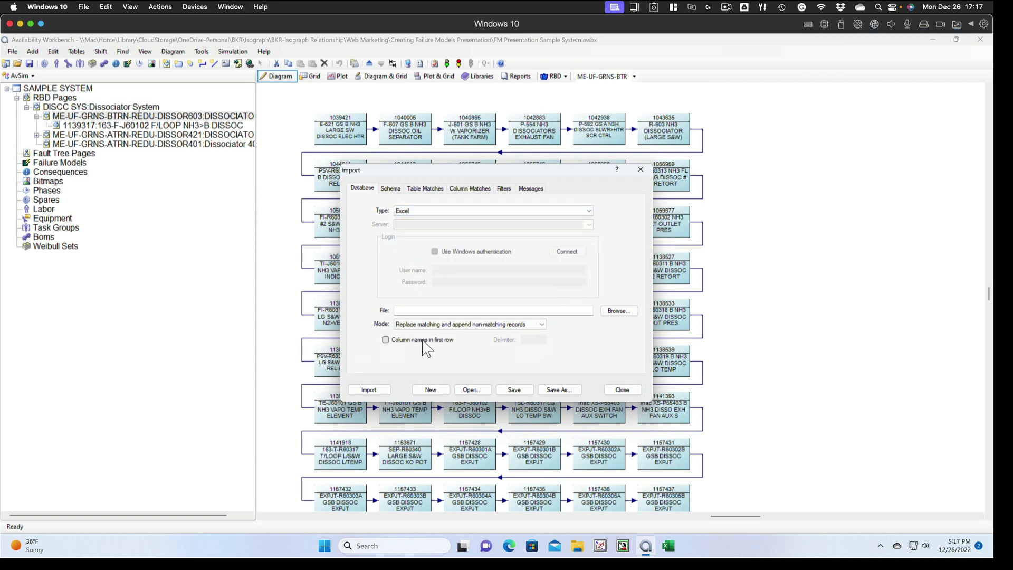
click(386, 340)
Step: Select Export Import for FMs.xlsx from Documents as the import source
click(619, 312)
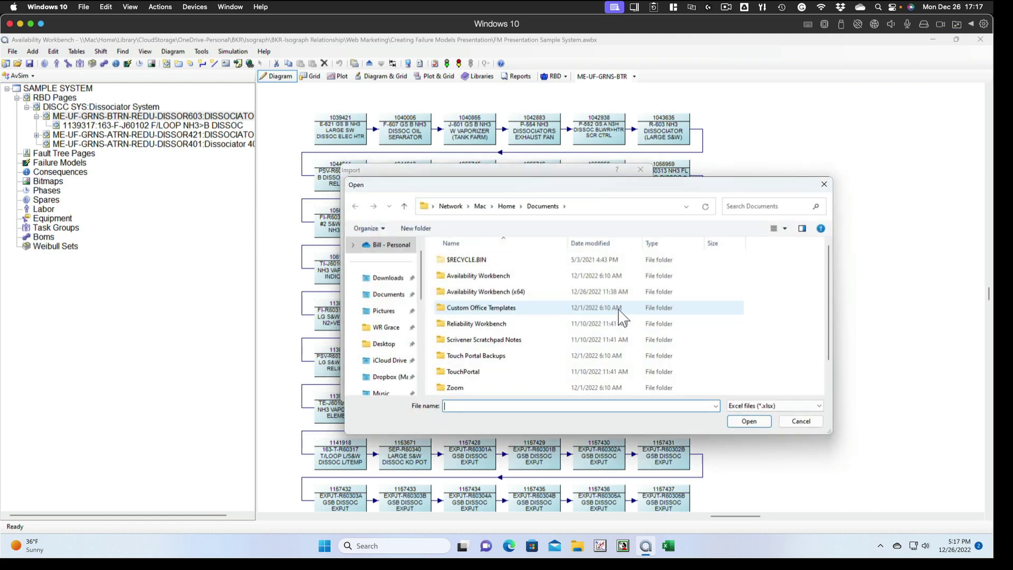
scroll(543, 353, down, 1)
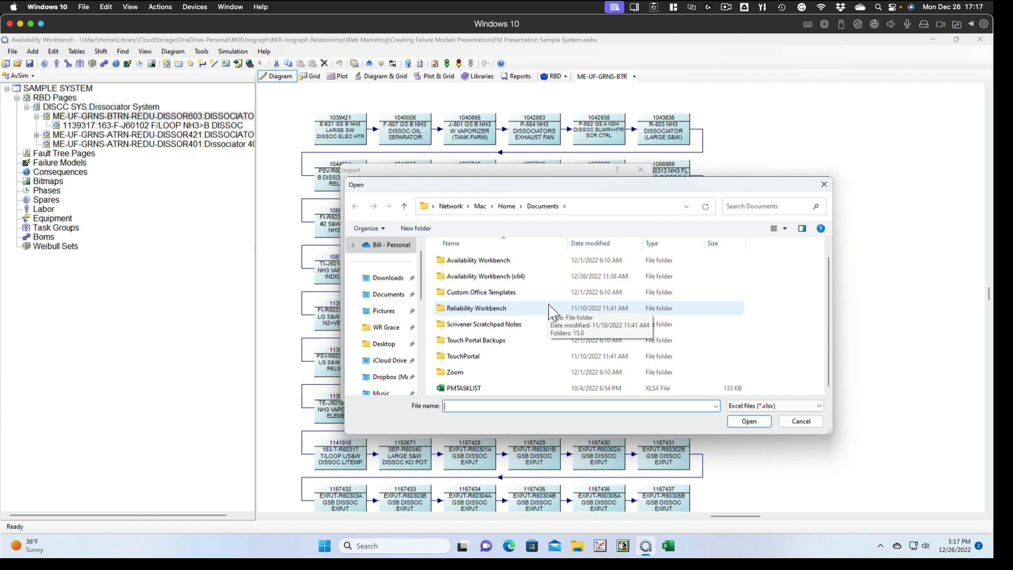
scroll(552, 312, up, 1)
scroll(552, 312, down, 1)
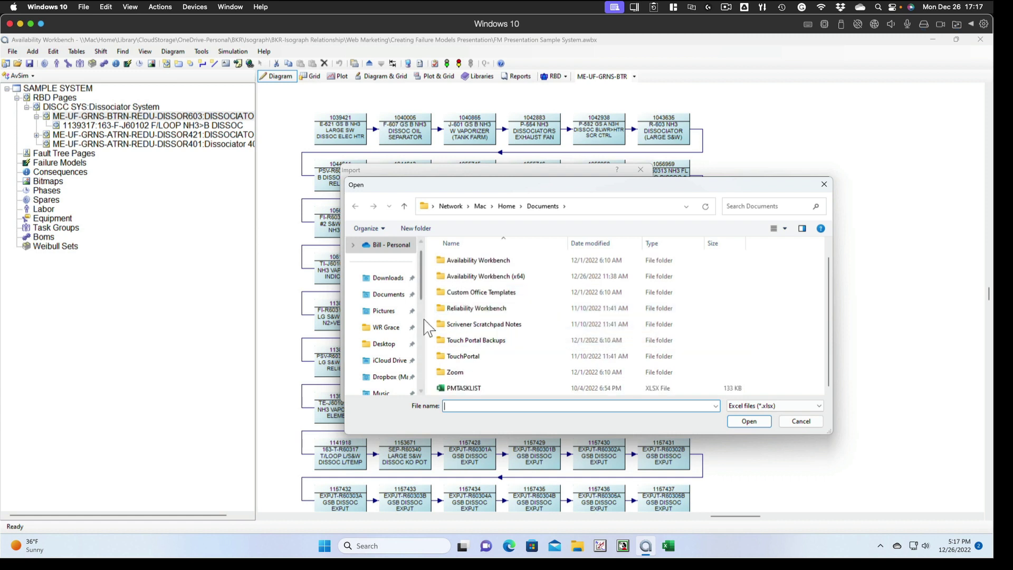
click(390, 300)
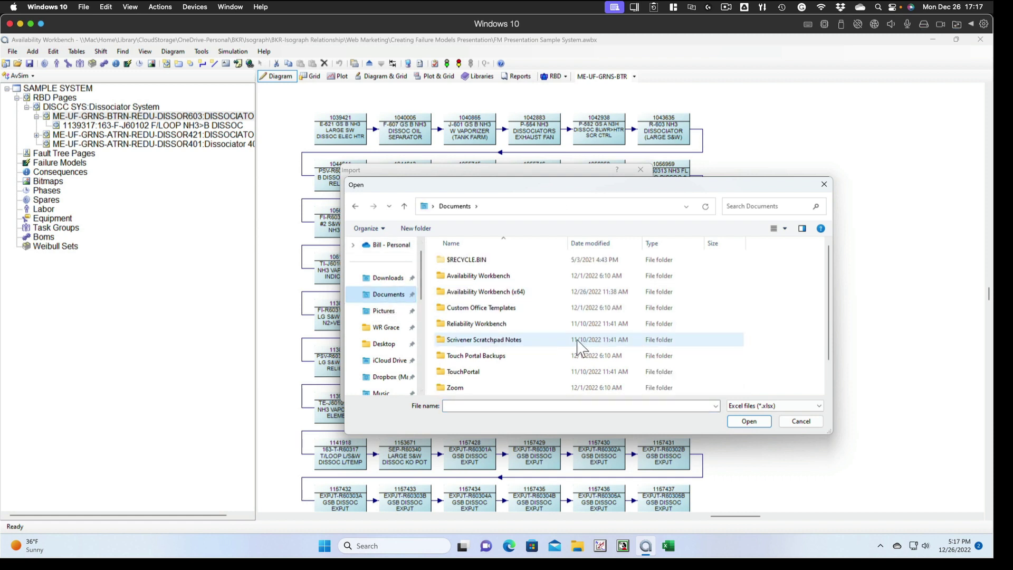
scroll(525, 335, down, 2)
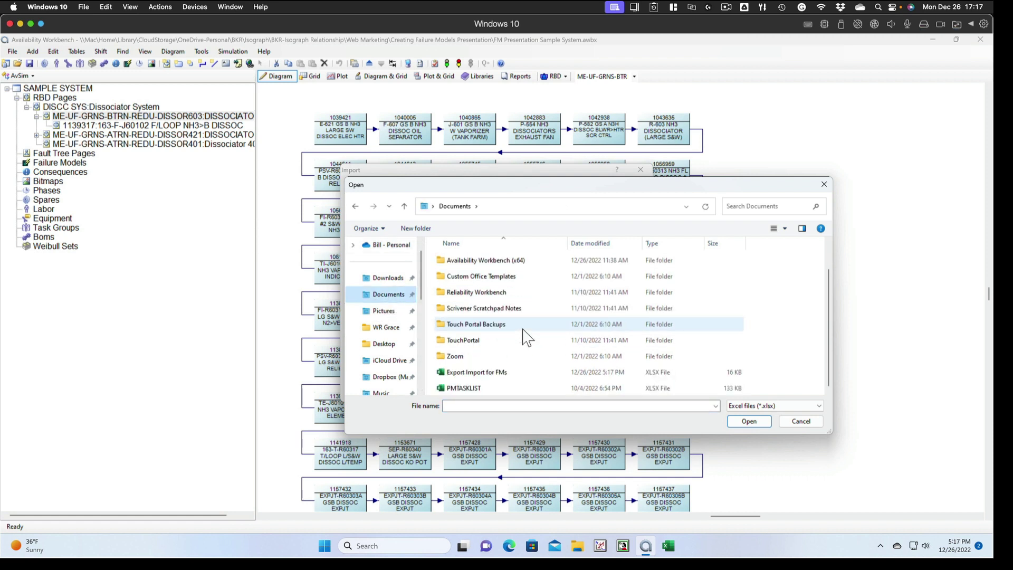
click(488, 376)
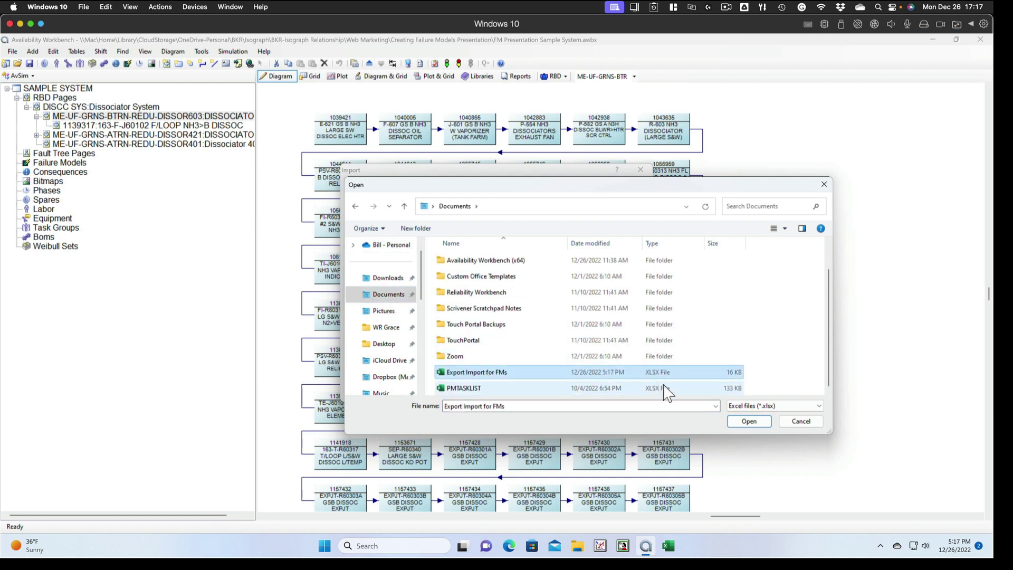
click(750, 422)
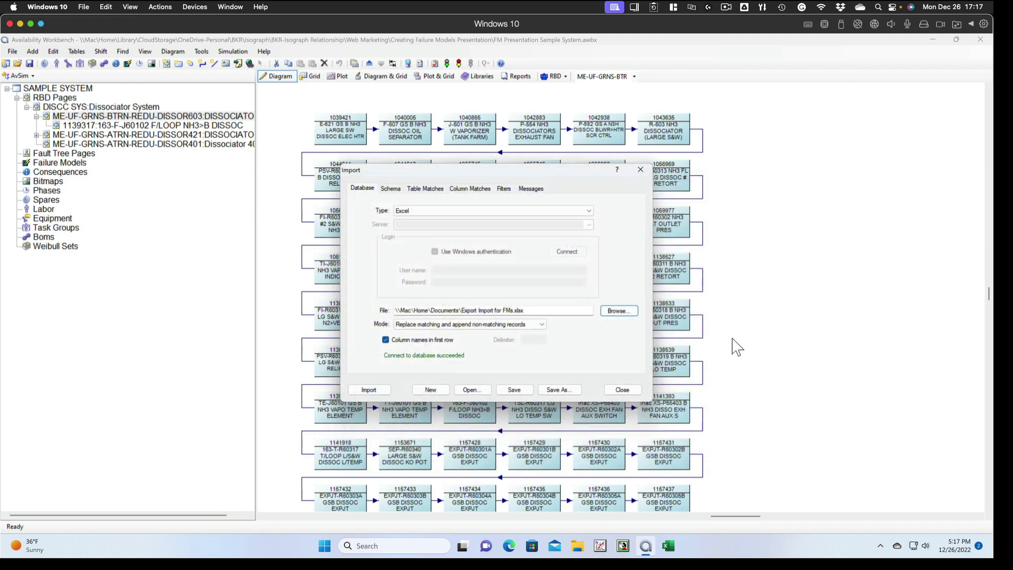
Step: Match the spreadsheet's RbdBlocks table to the FailureModels application table
click(413, 190)
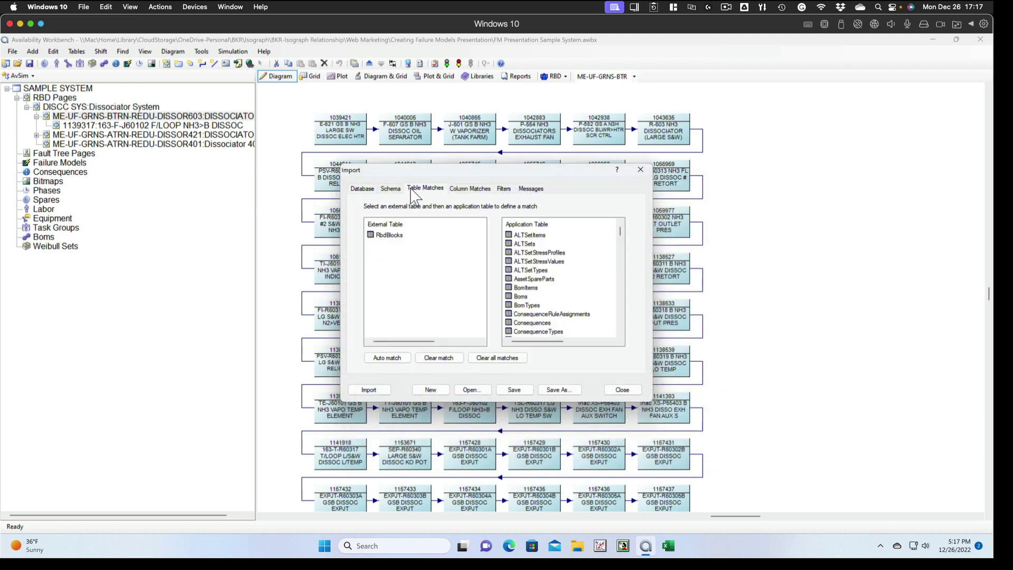
click(390, 234)
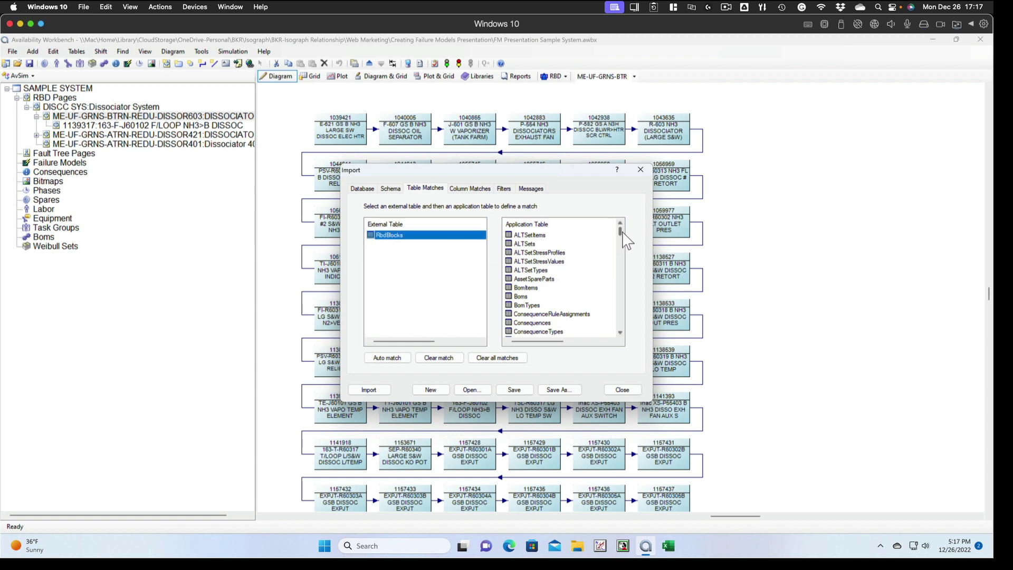
scroll(623, 237, down, 3)
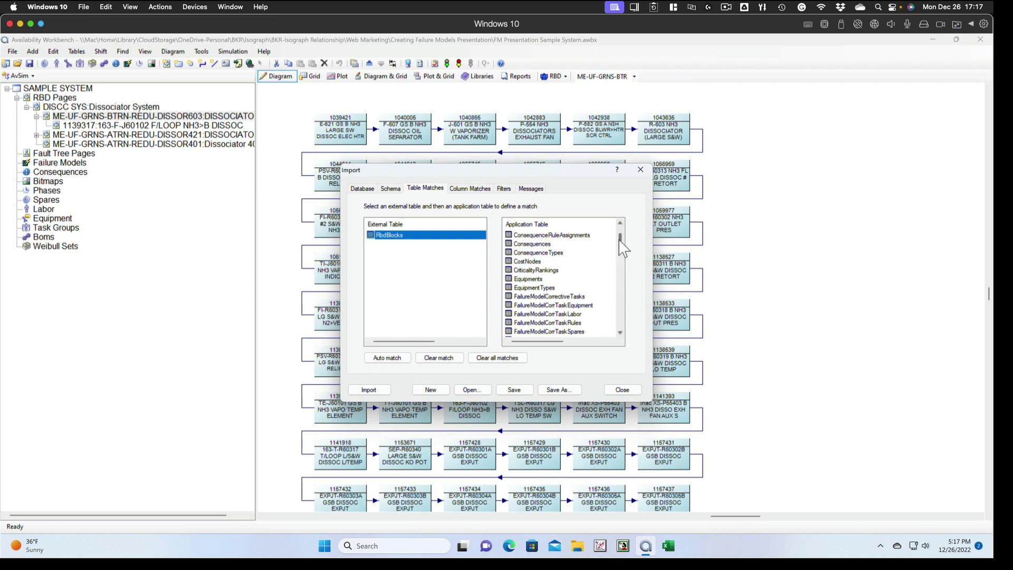
scroll(620, 238, down, 2)
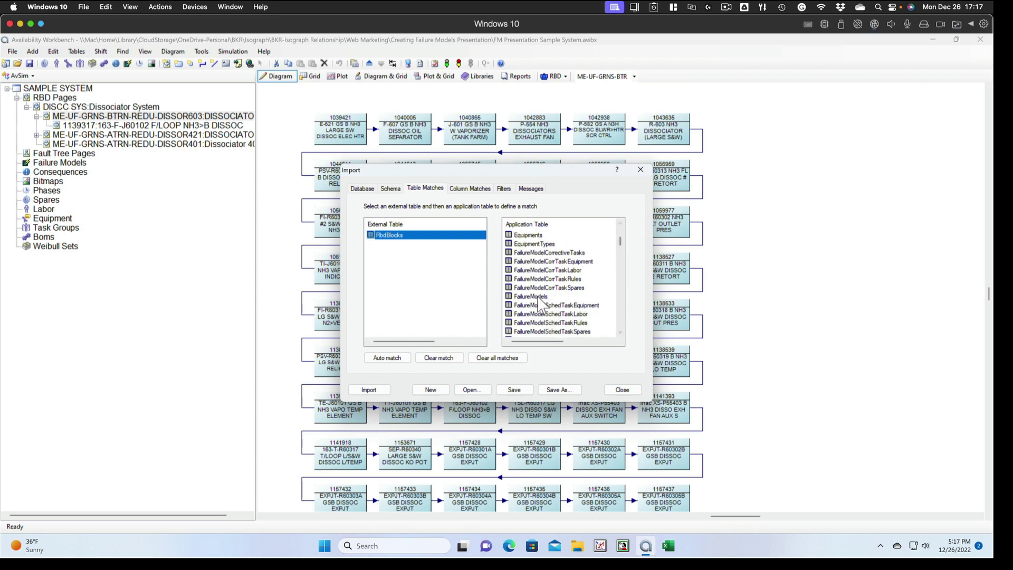
click(541, 297)
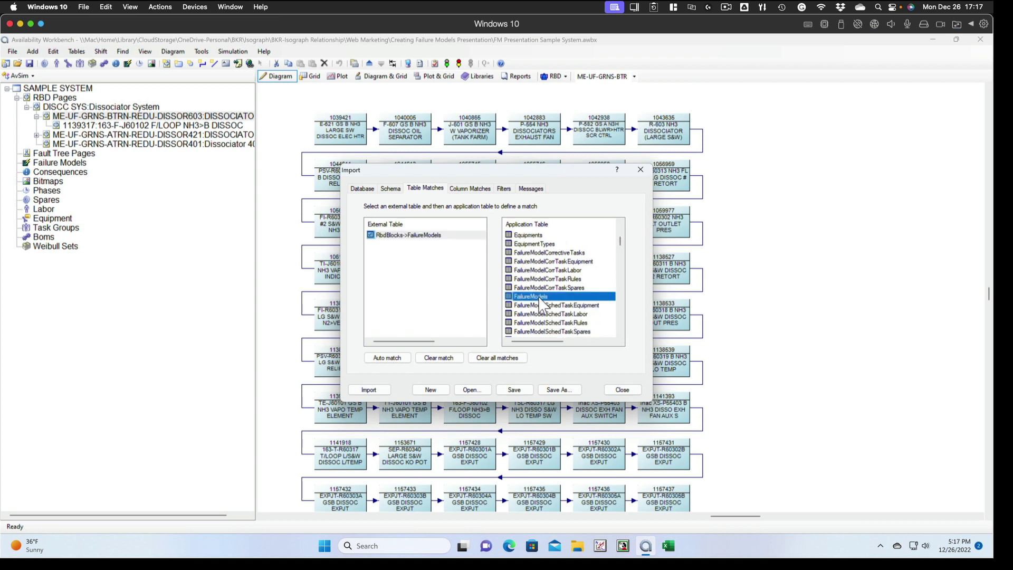
click(469, 189)
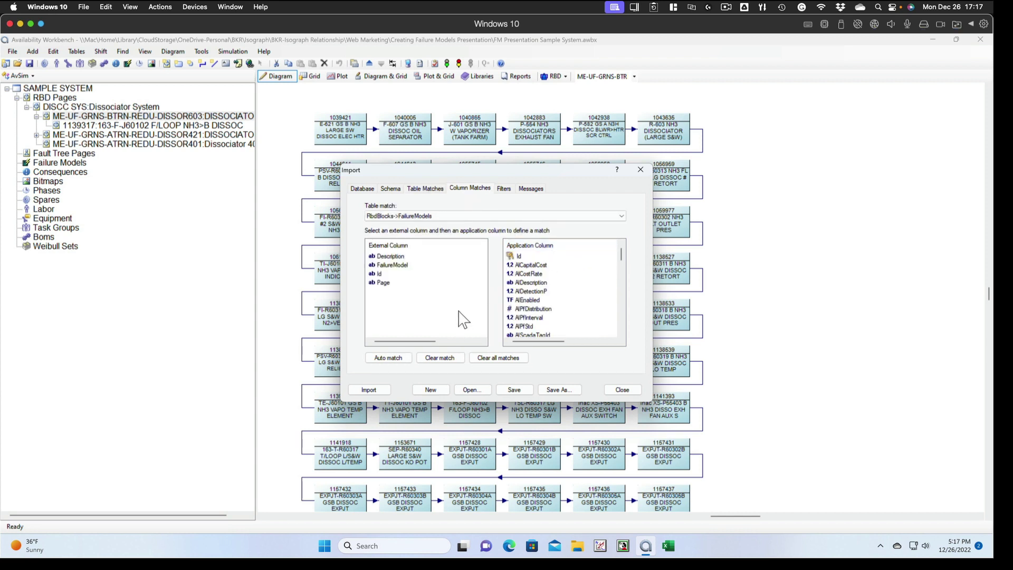
Step: Map FailureModel to Id and Description to Description in the column matches
click(388, 265)
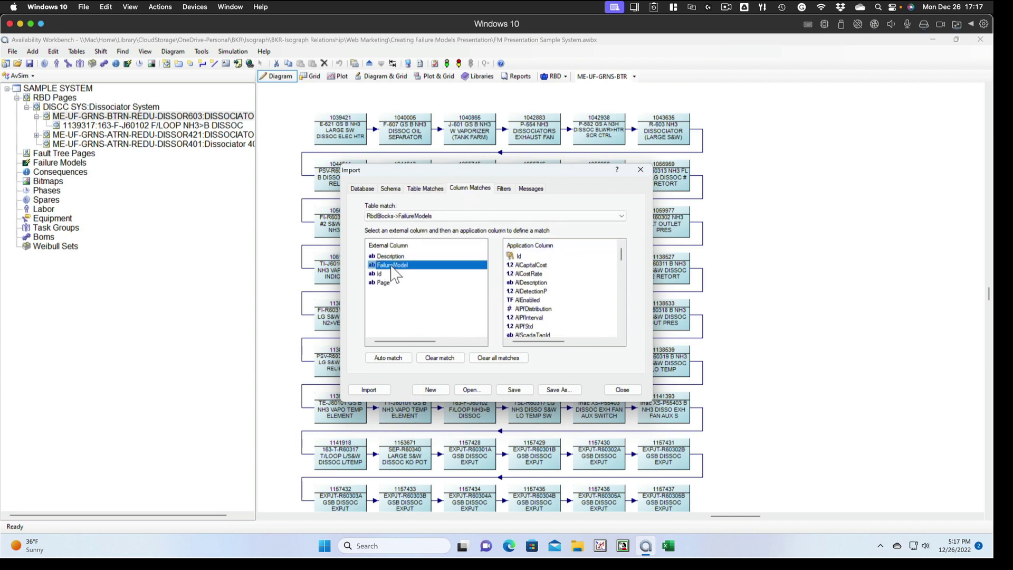
click(518, 257)
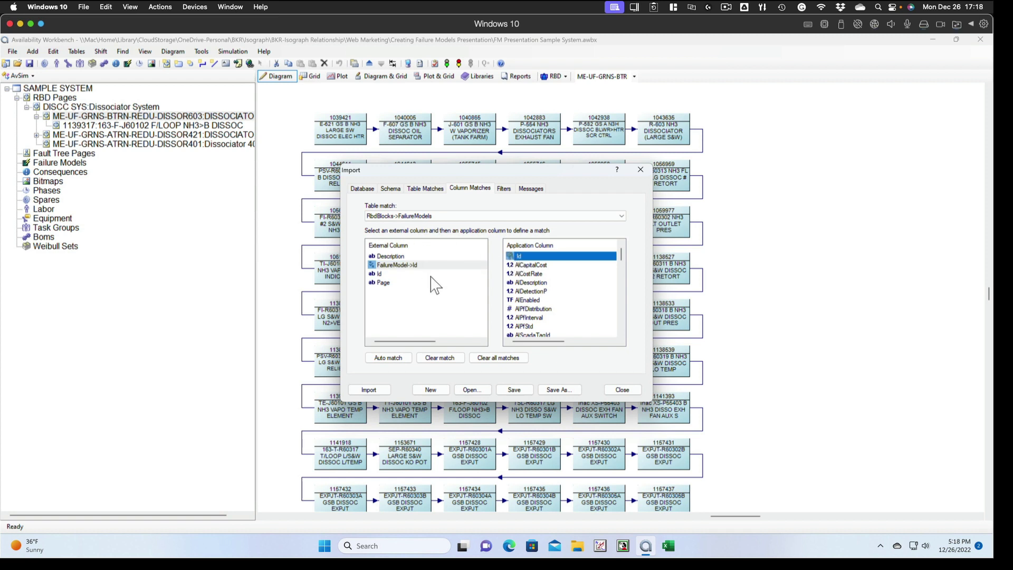
click(388, 257)
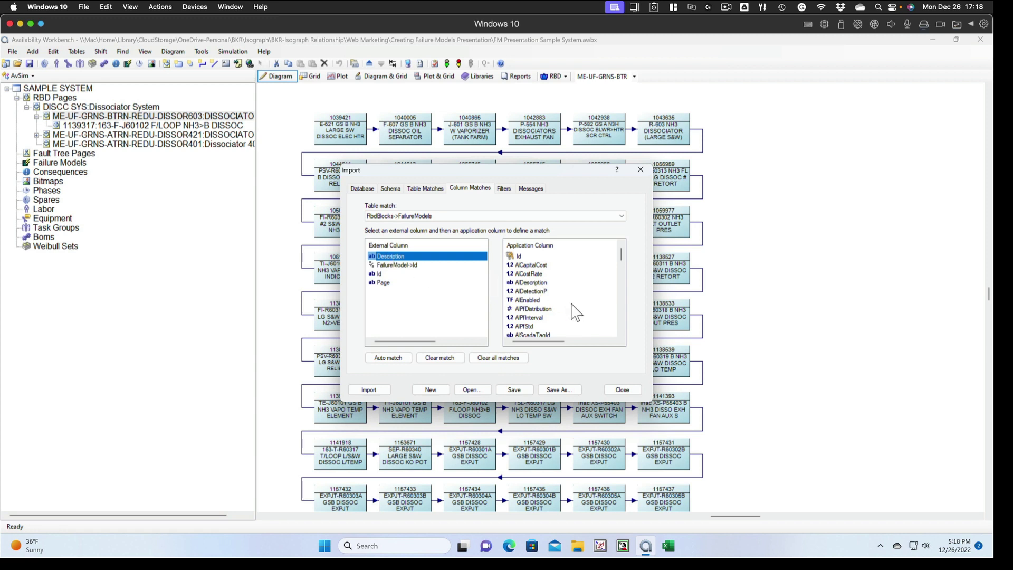
scroll(552, 300, down, 5)
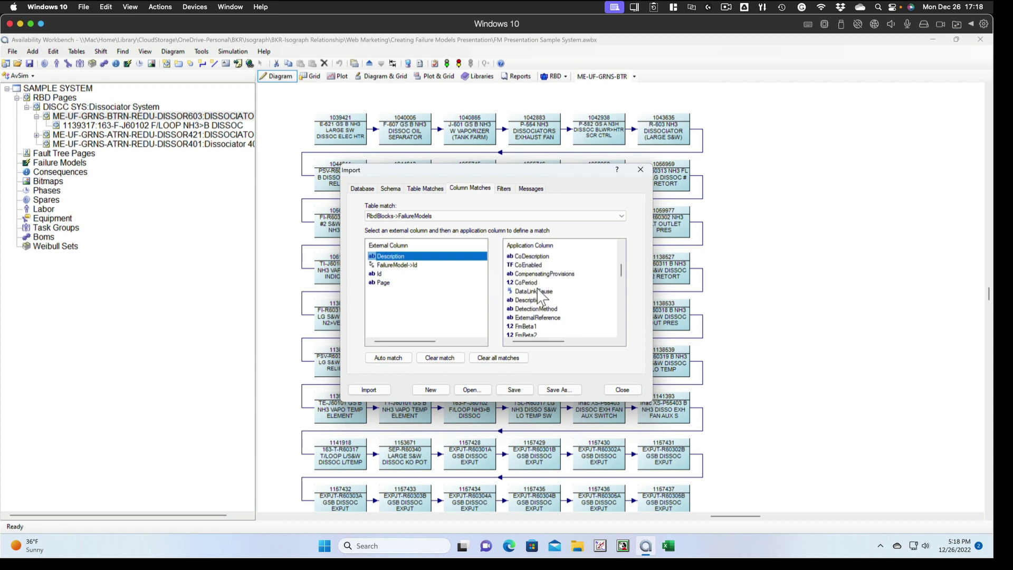
click(536, 300)
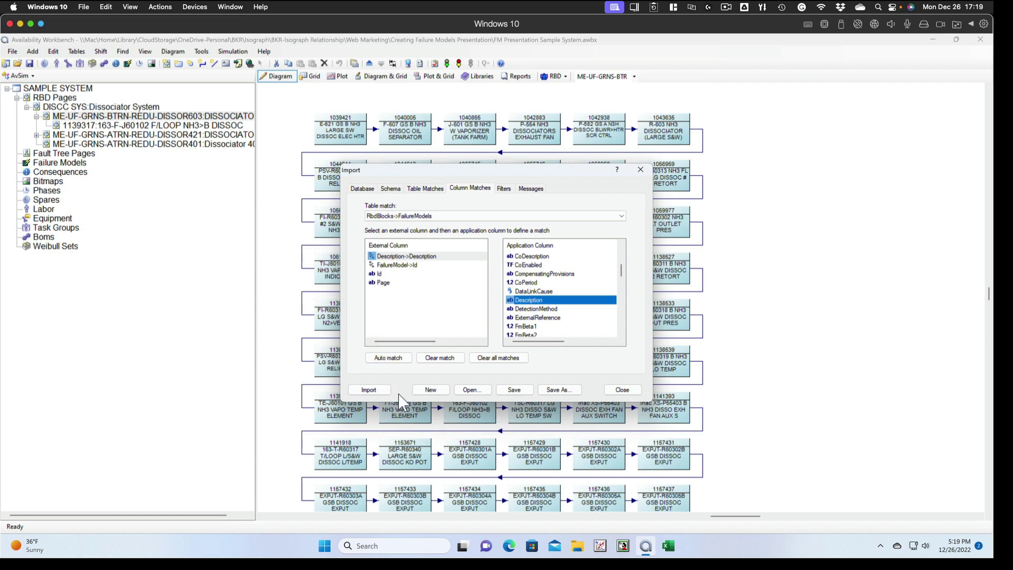
Step: Import the failure models, then replace the RbdBlocks->FailureModels table match with RbdBlocks->RbdBlocks
click(370, 390)
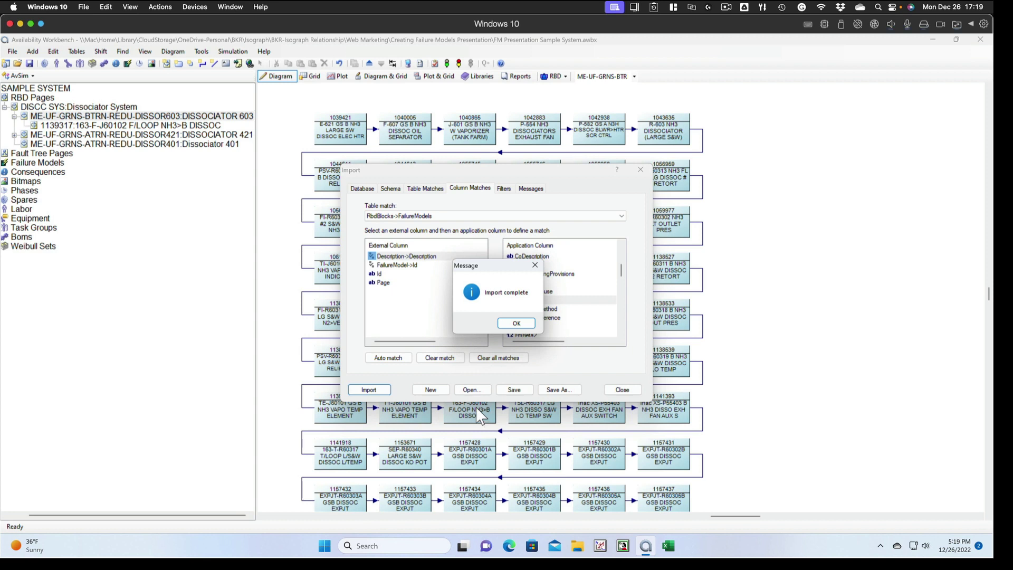
click(517, 323)
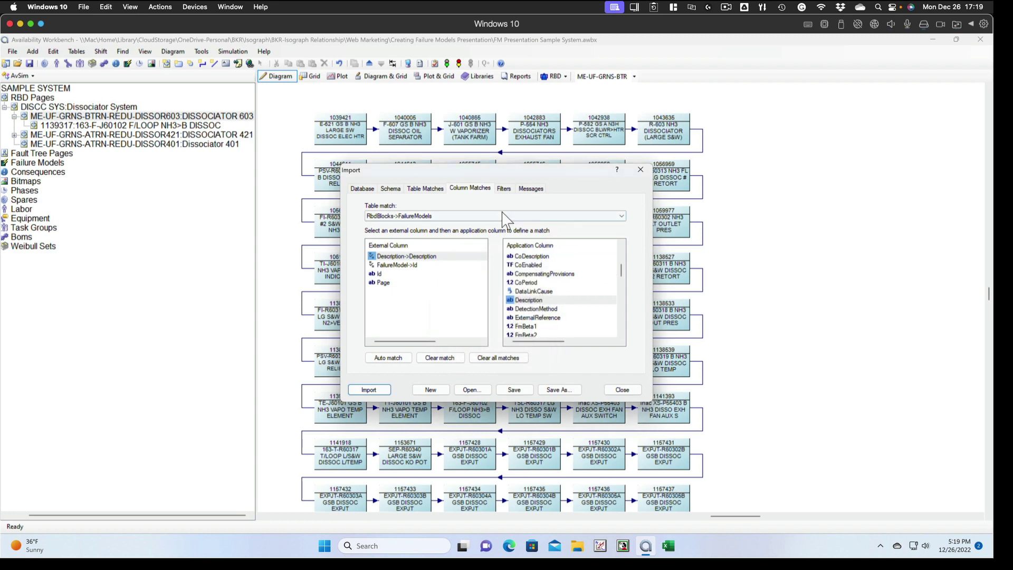
click(425, 189)
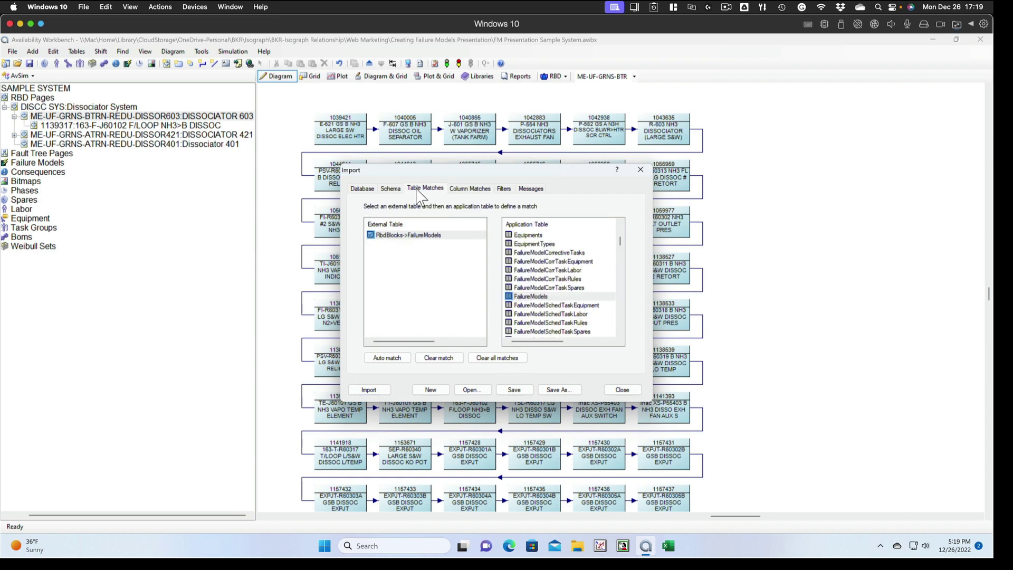
click(406, 237)
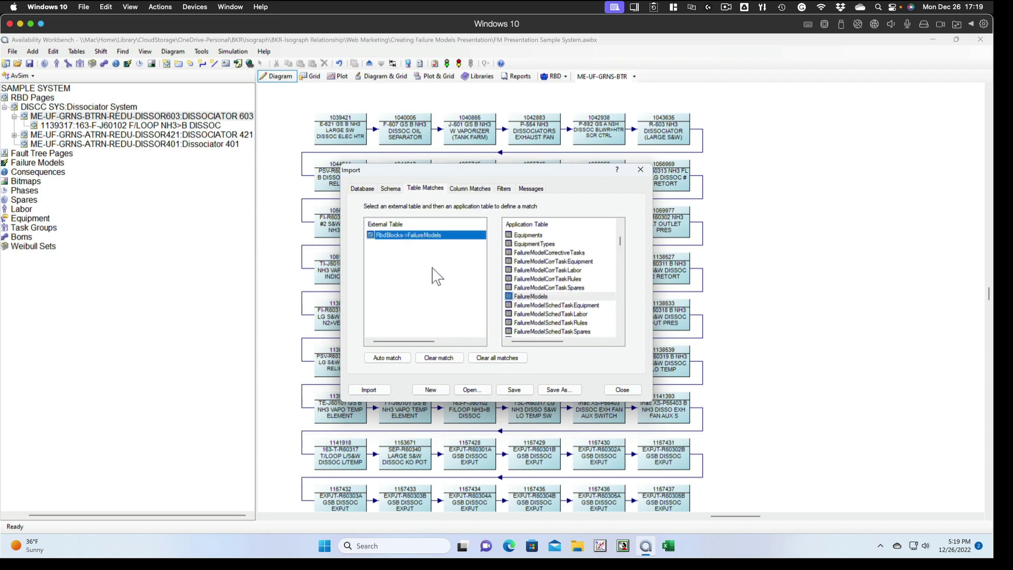
click(439, 359)
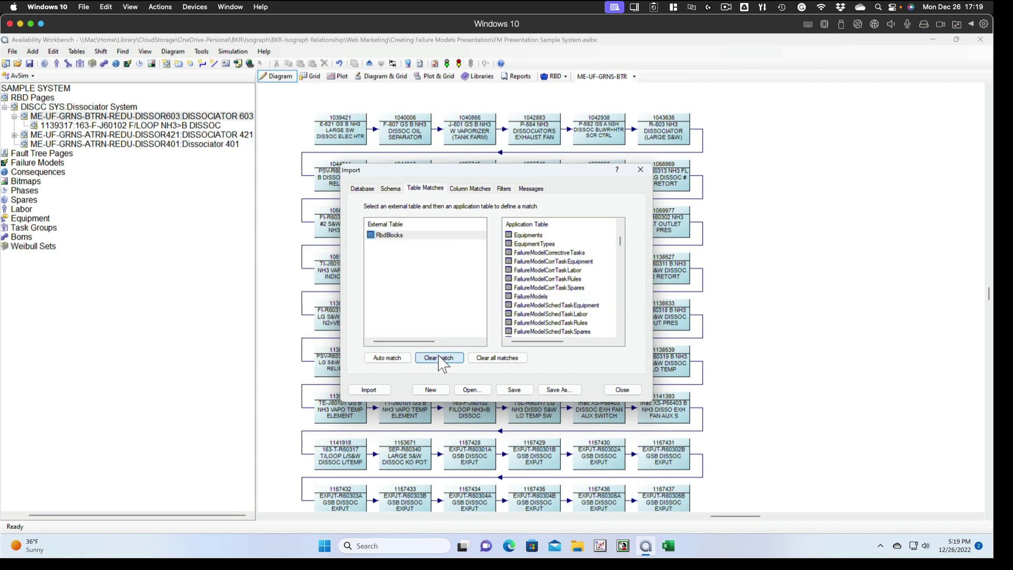
click(392, 235)
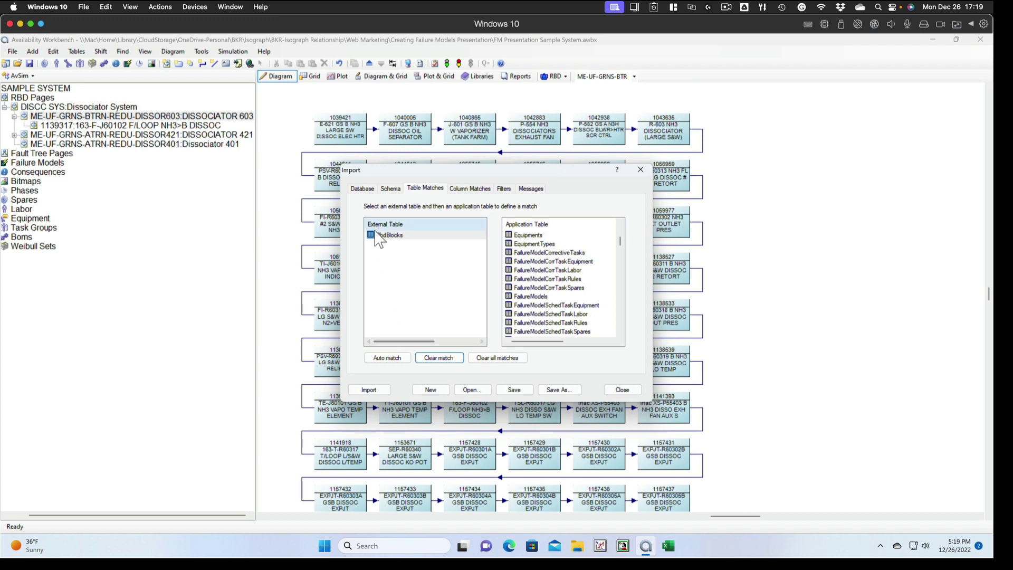
click(388, 358)
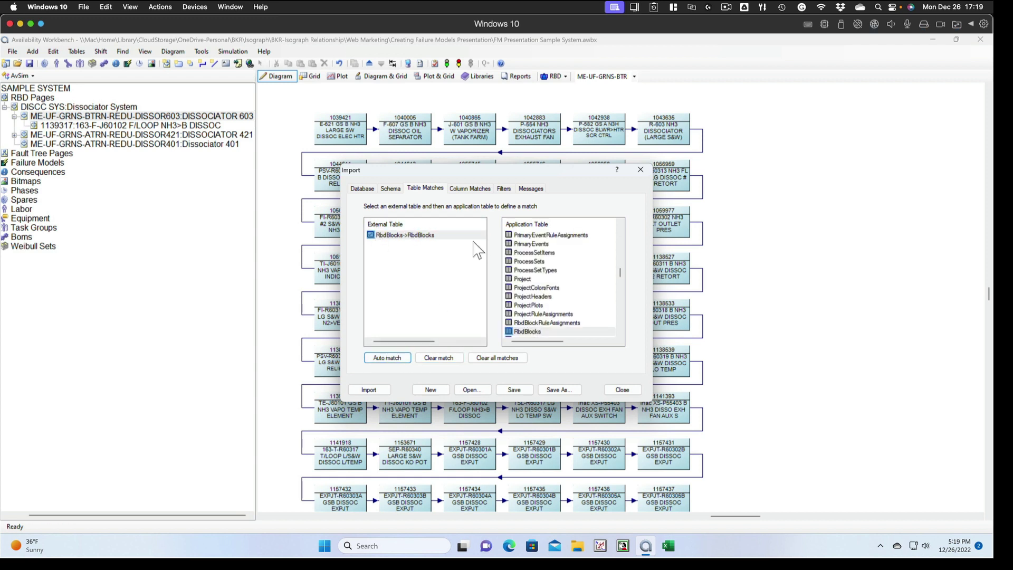
Step: Match columns Id->Id and FailureModel->FailureModel, import the RBD blocks, and close the import window
click(472, 189)
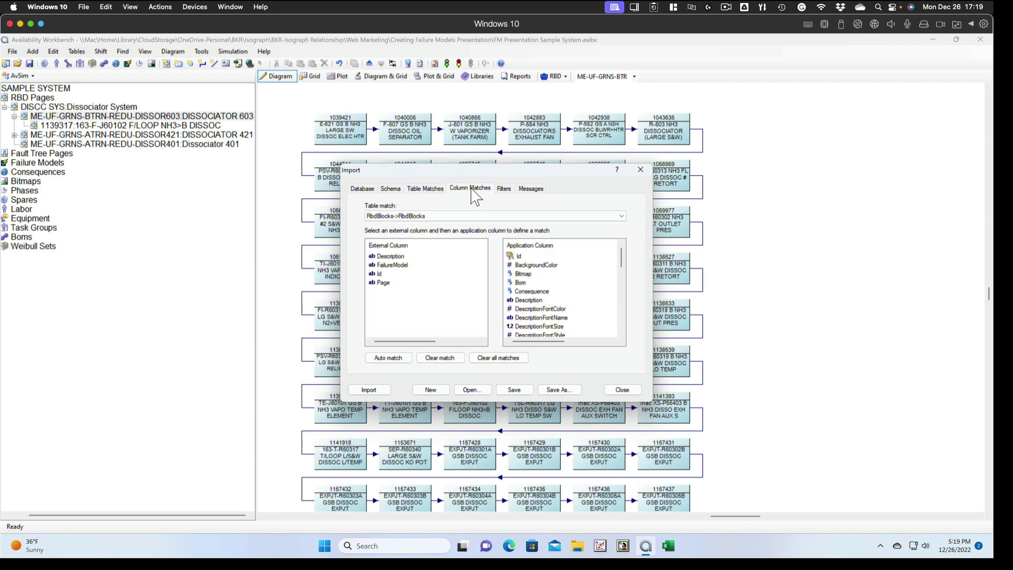
click(381, 273)
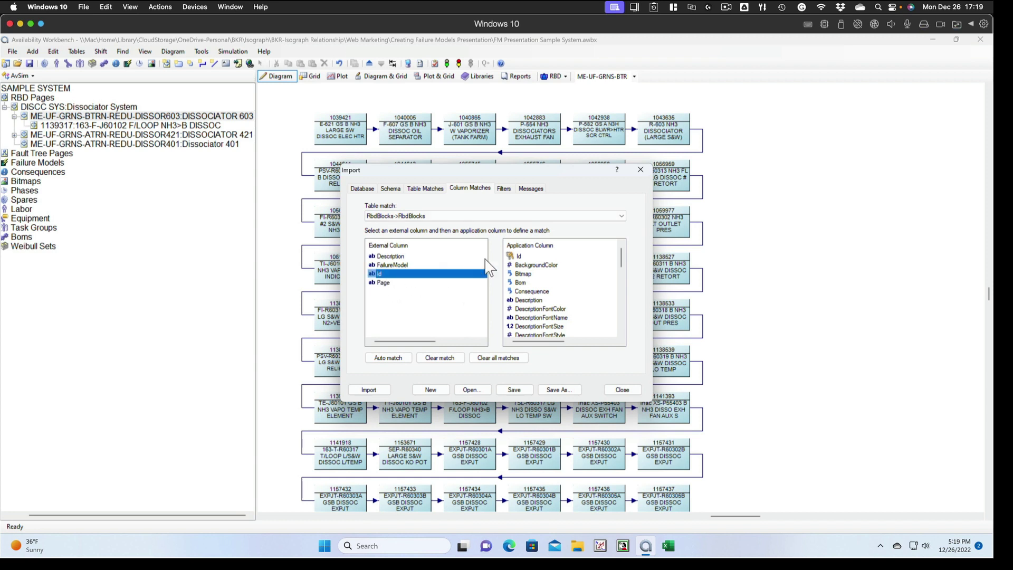
click(520, 256)
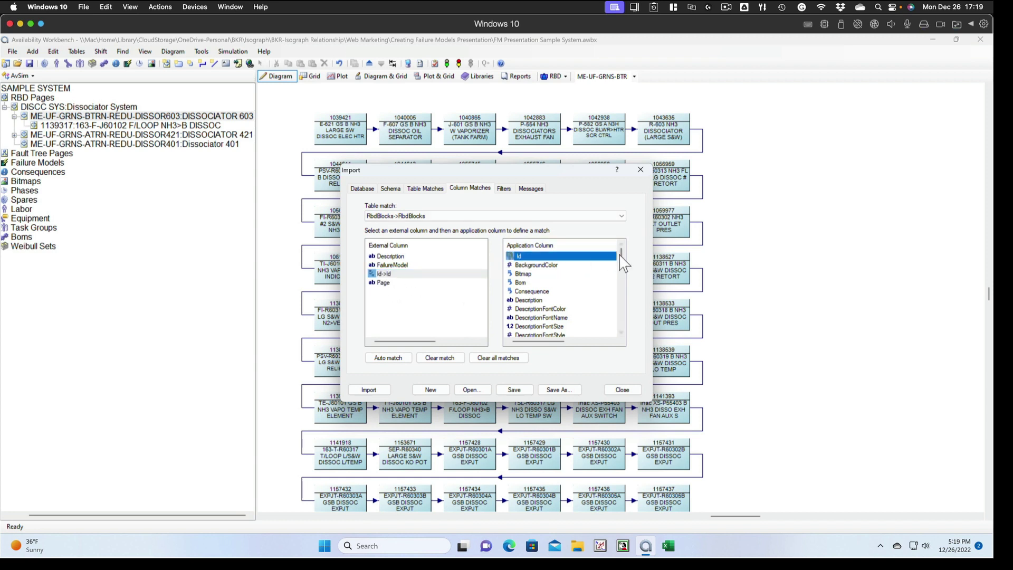
scroll(623, 268, down, 1)
drag(620, 261, 619, 267)
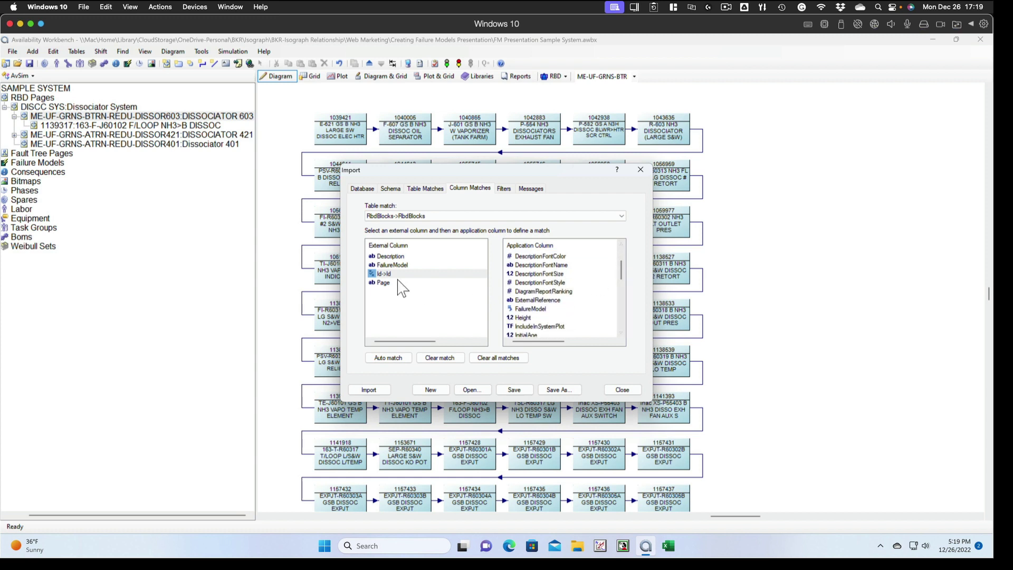
click(393, 265)
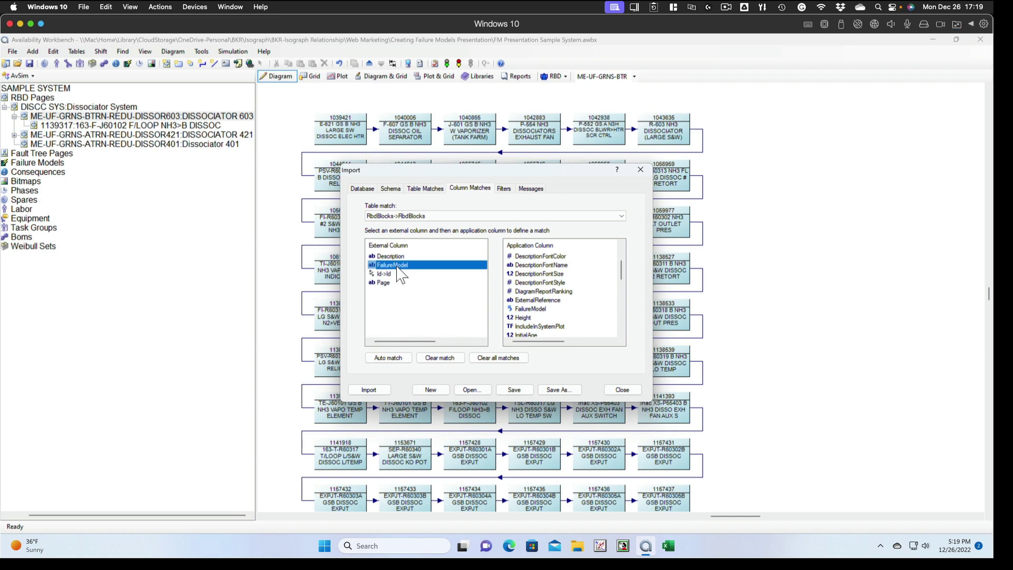
click(525, 309)
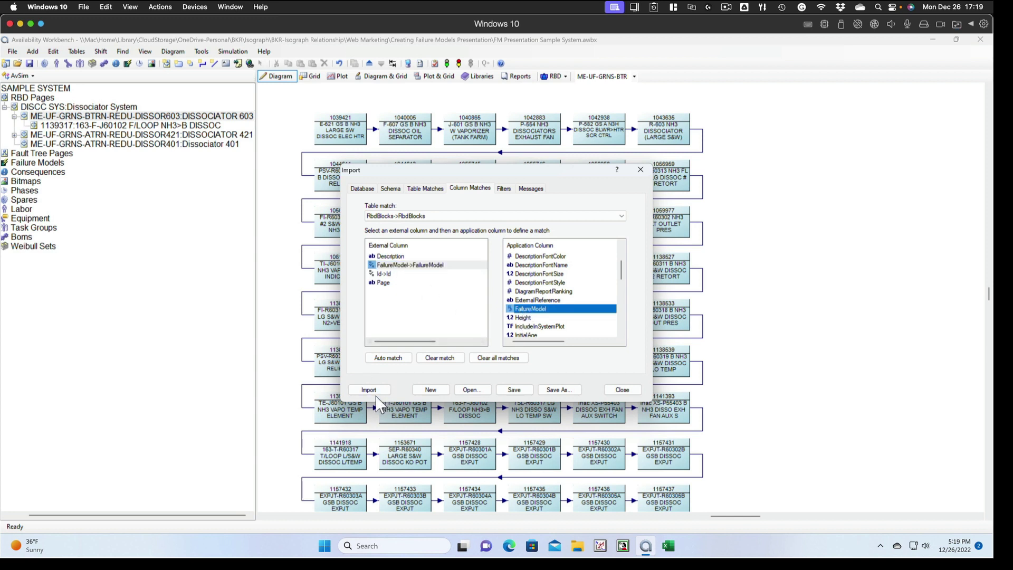
click(370, 390)
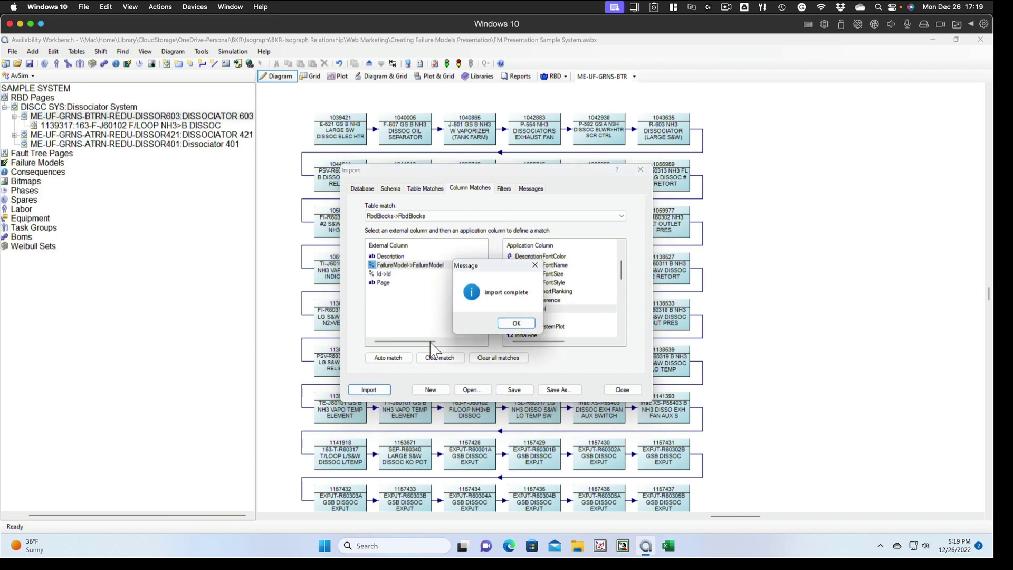
click(509, 324)
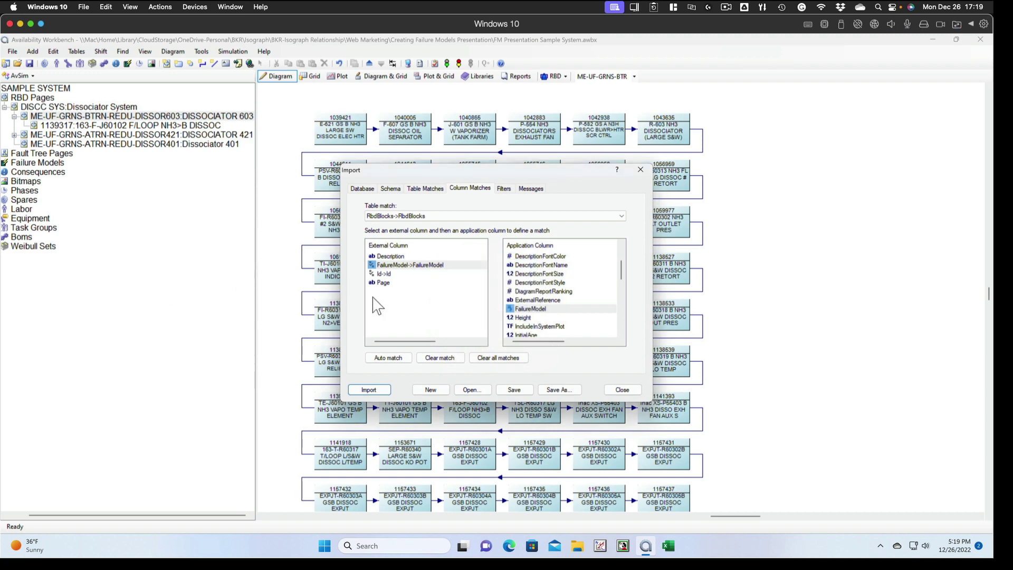
click(618, 391)
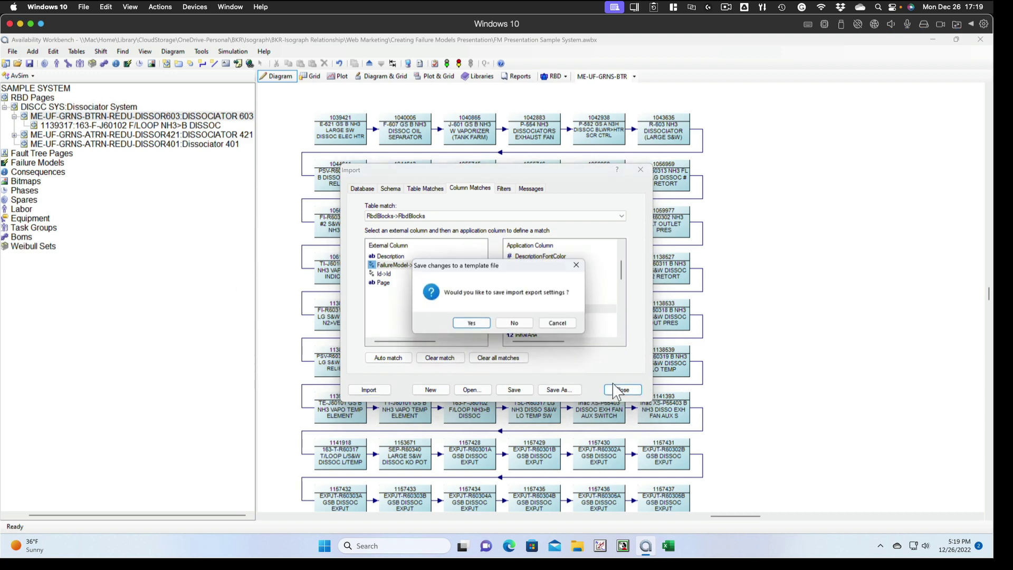
click(510, 324)
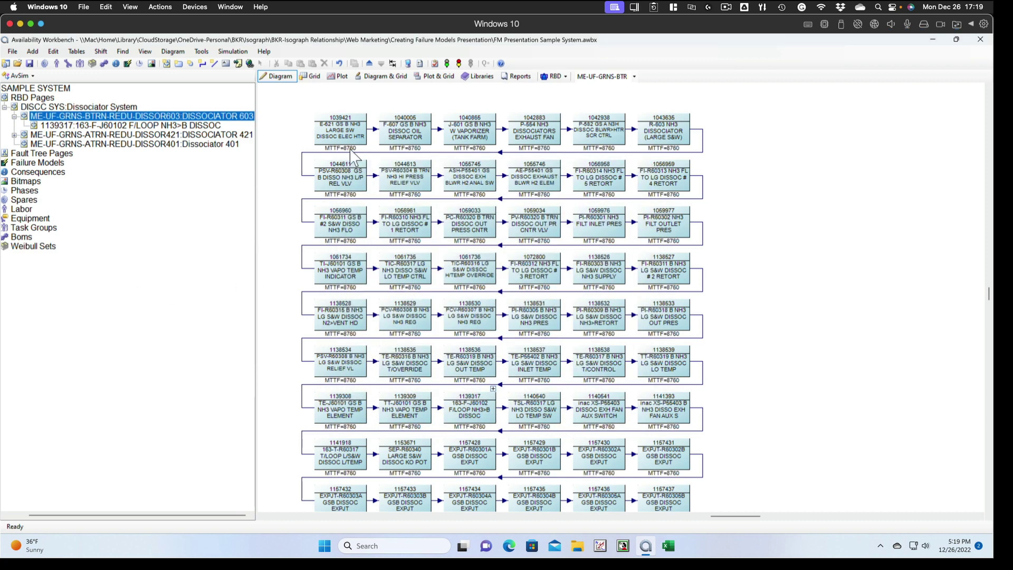
double_click(341, 130)
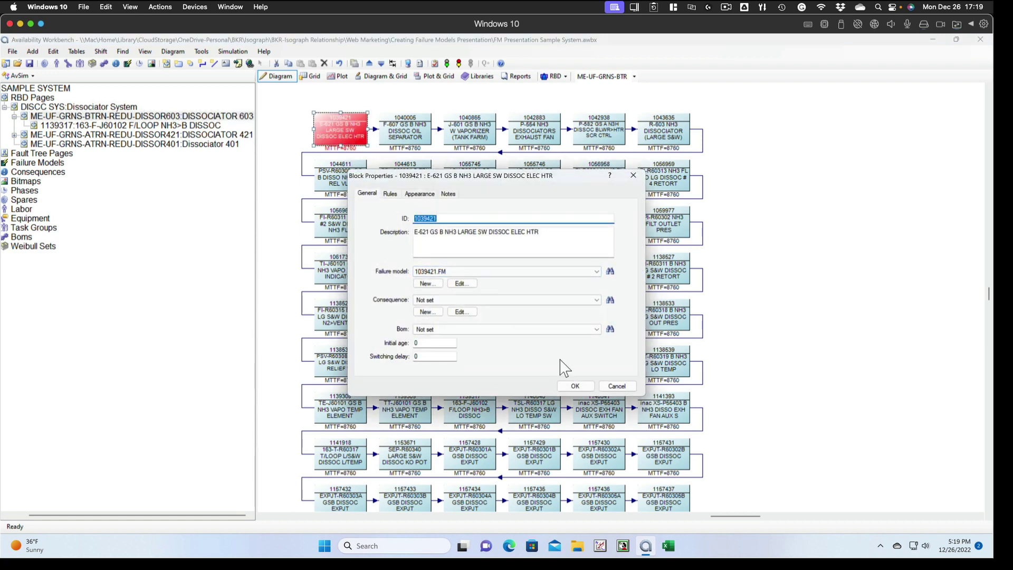
click(587, 385)
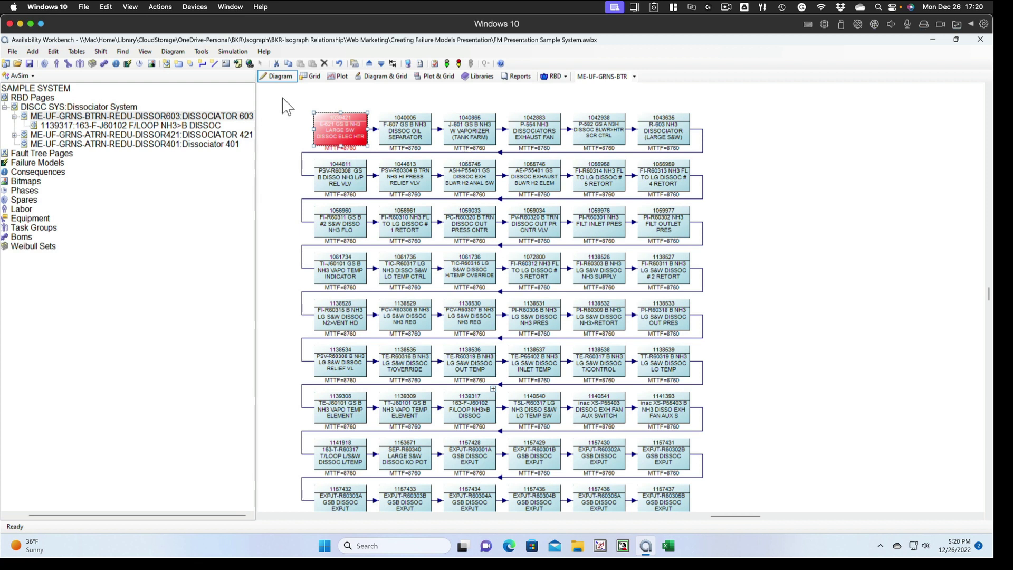
Step: Show the Failure Models grid and bring up Find & Replace with its Column list expanded
click(313, 76)
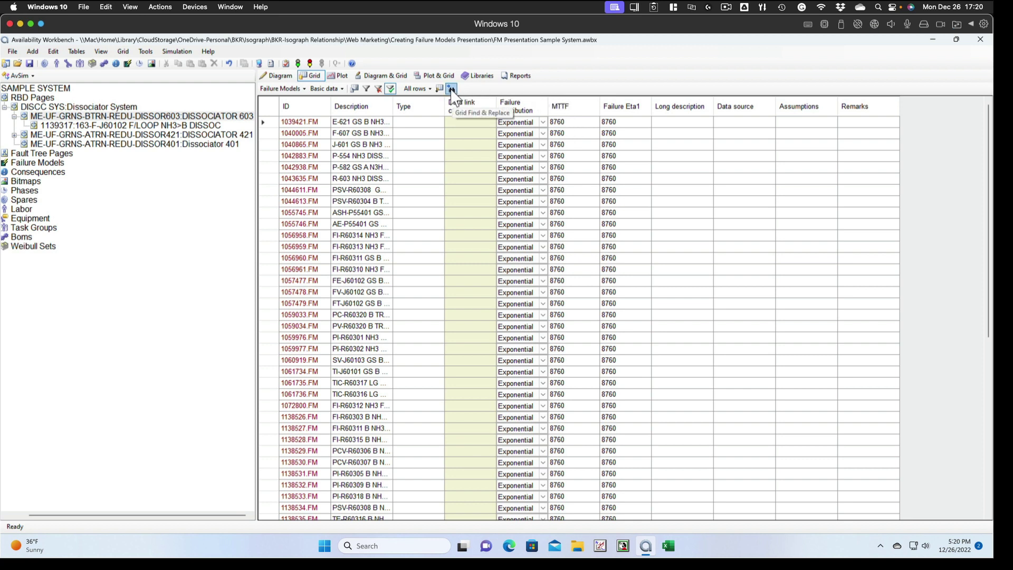
click(451, 90)
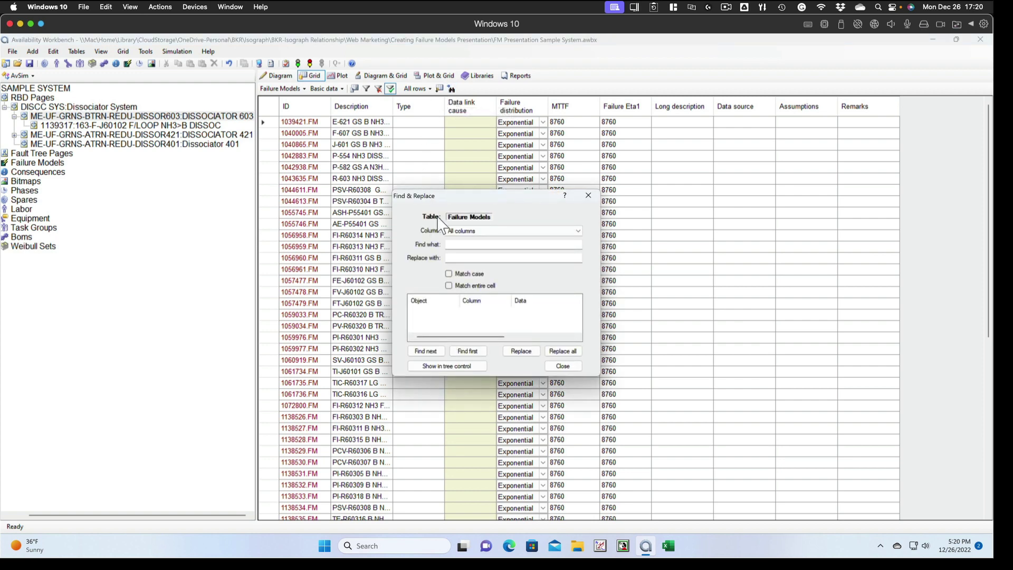
click(579, 231)
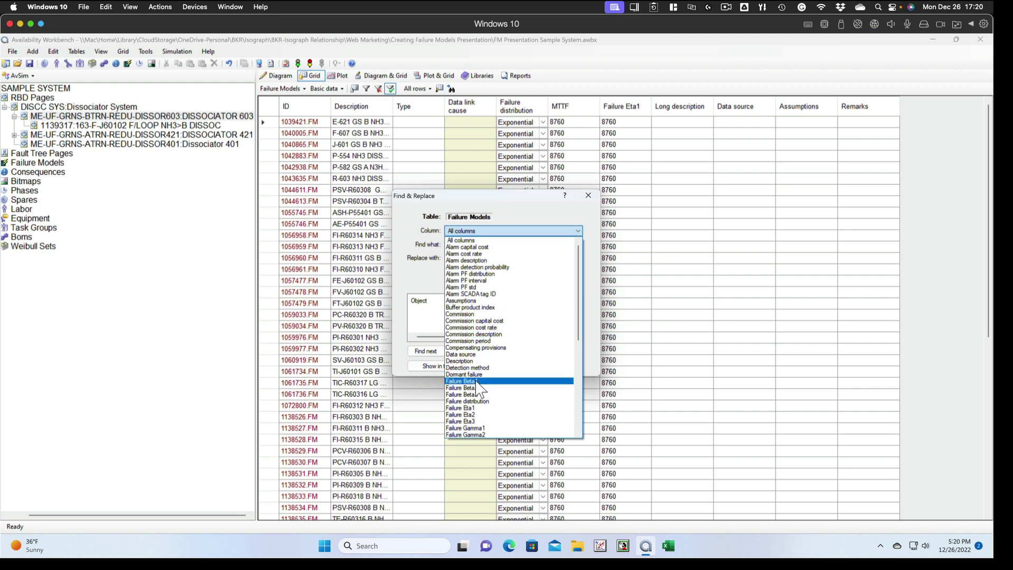
scroll(494, 379, down, 2)
scroll(494, 379, down, 4)
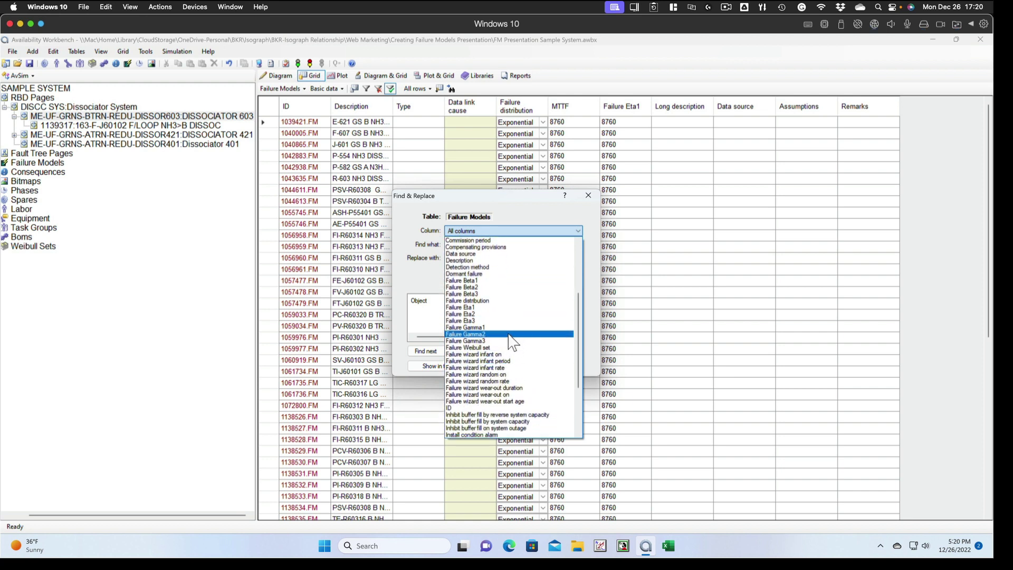
Step: Replace 'Exponential' with 'Fixed' in the Failure distribution column, making 61 replacements
click(472, 301)
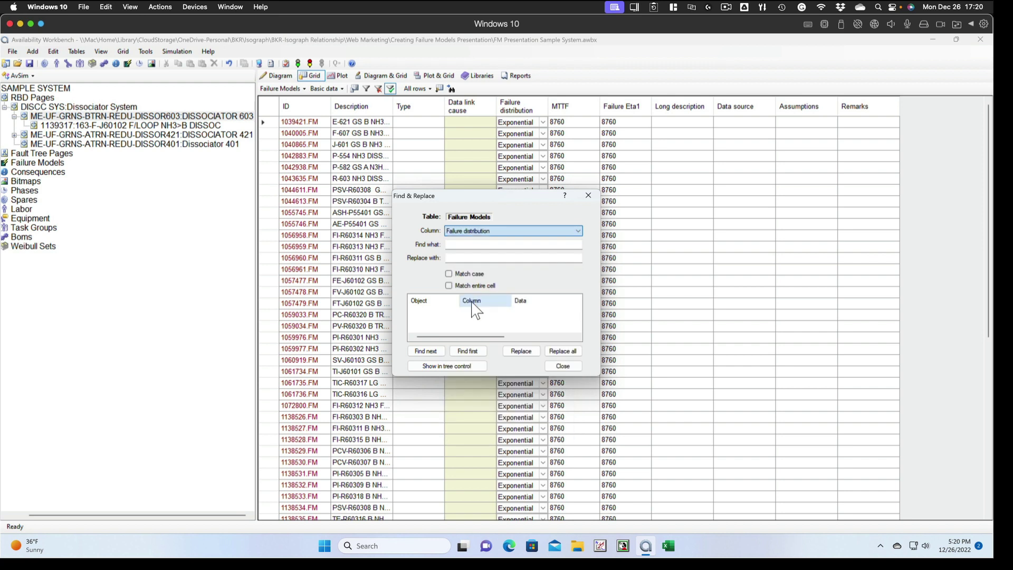
click(448, 244)
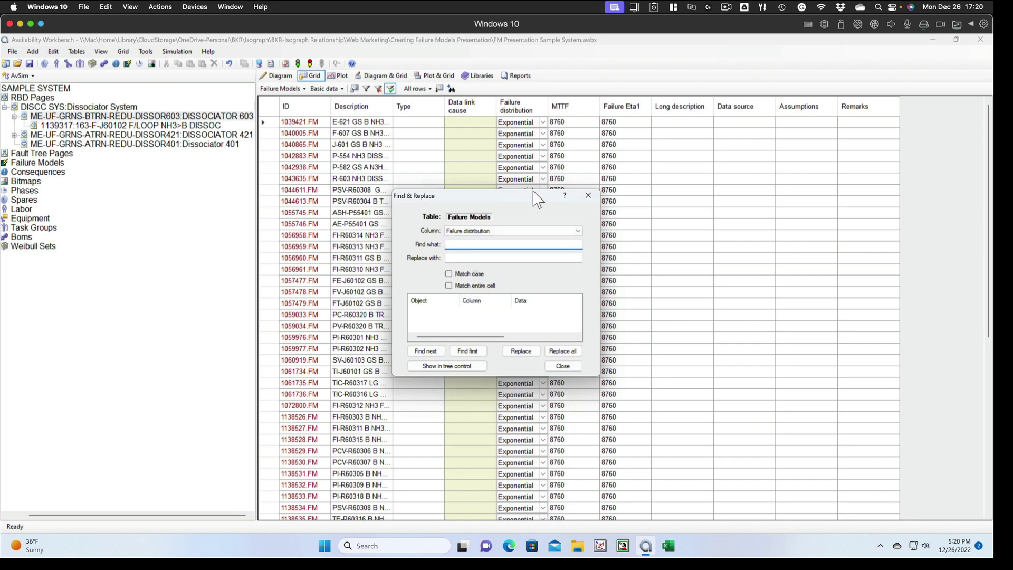
text(Exp;o)
key(BackSpace)
key(BackSpace)
key(BackSpace)
text(one)
click(453, 259)
text(Fixed)
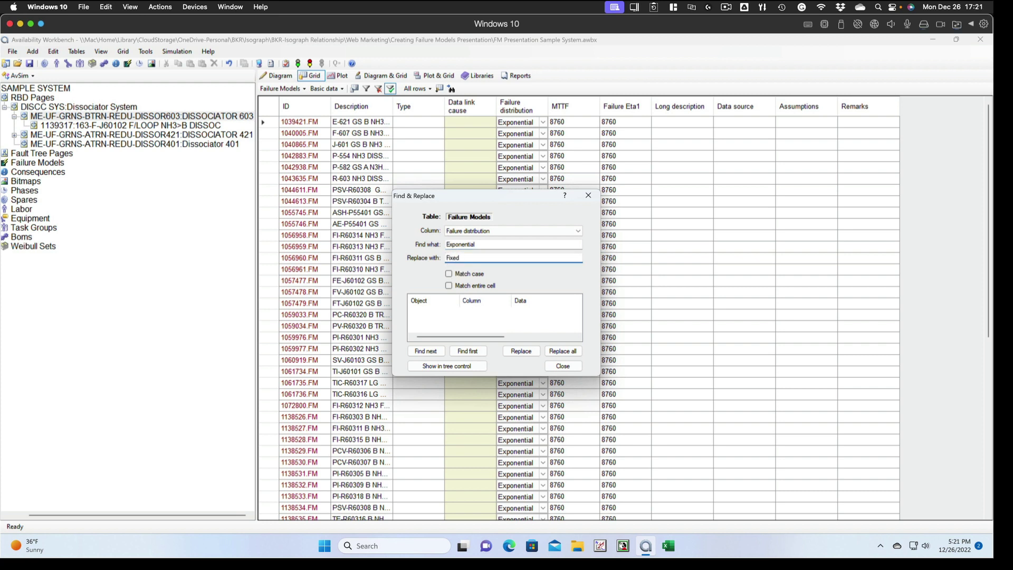
click(470, 353)
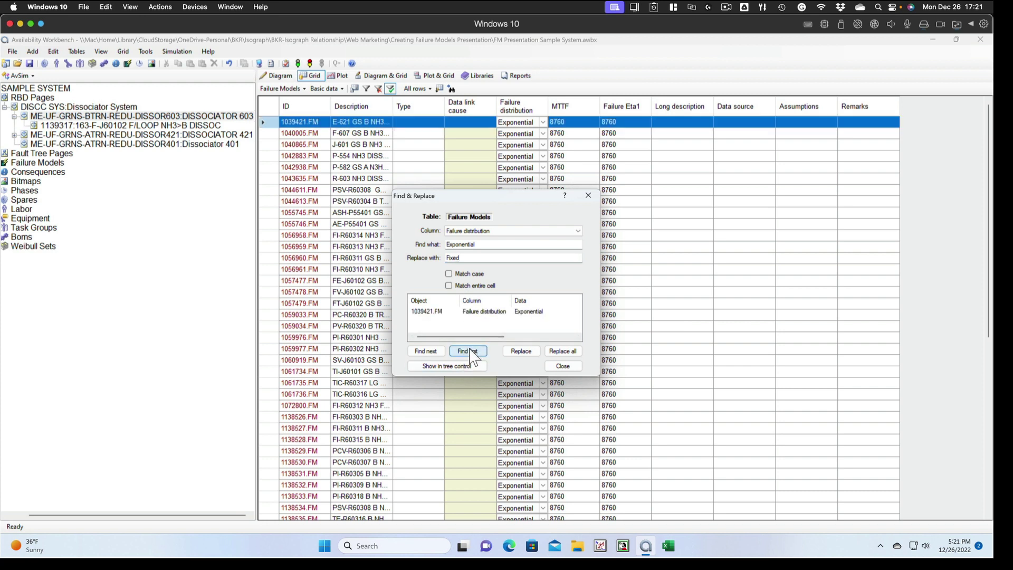
click(518, 352)
click(564, 351)
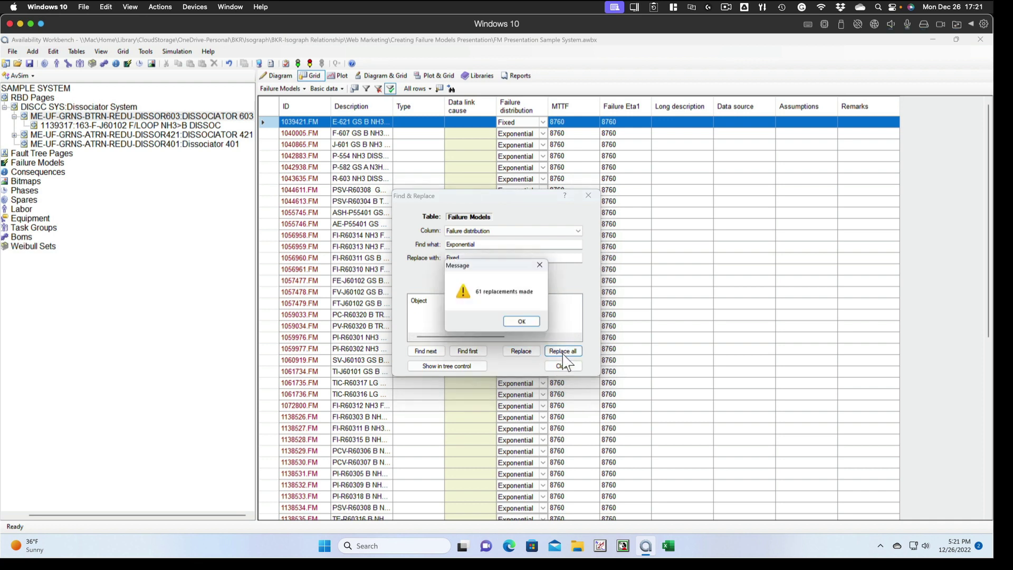
click(524, 324)
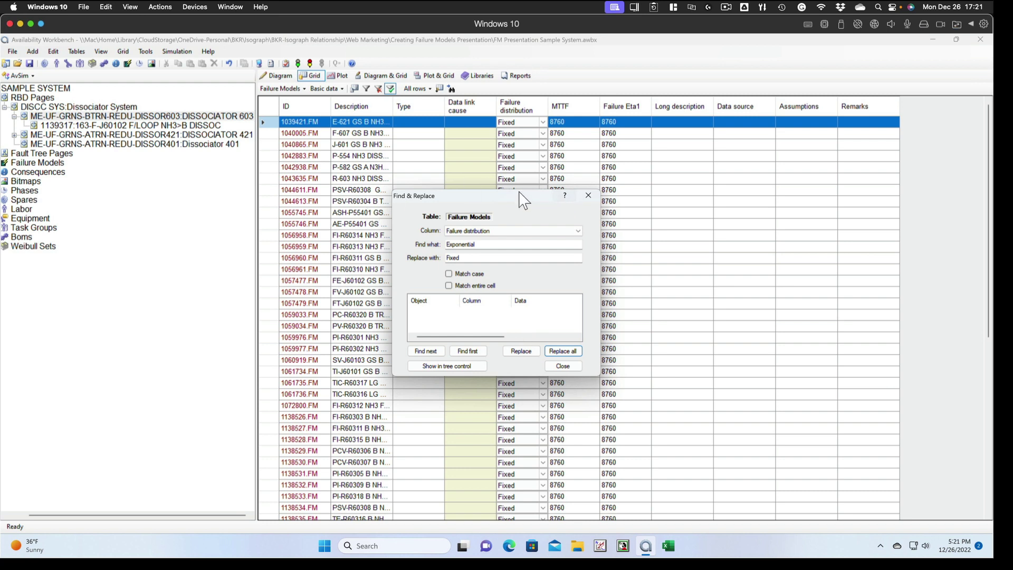
drag(511, 193, 795, 159)
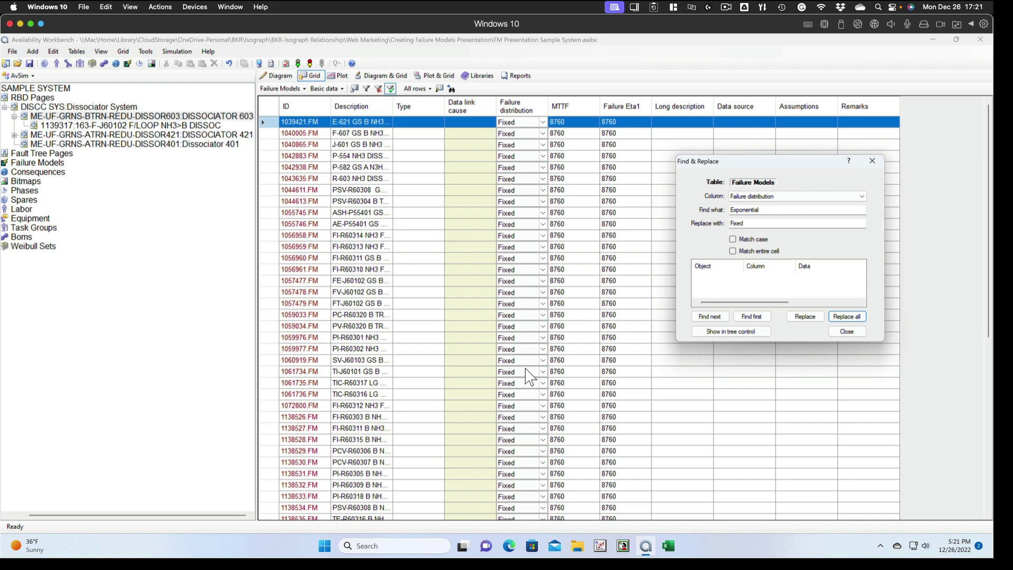
Step: Replace MTTF 8760 with 1e9 in the MTTF column, making 61 replacements
click(862, 199)
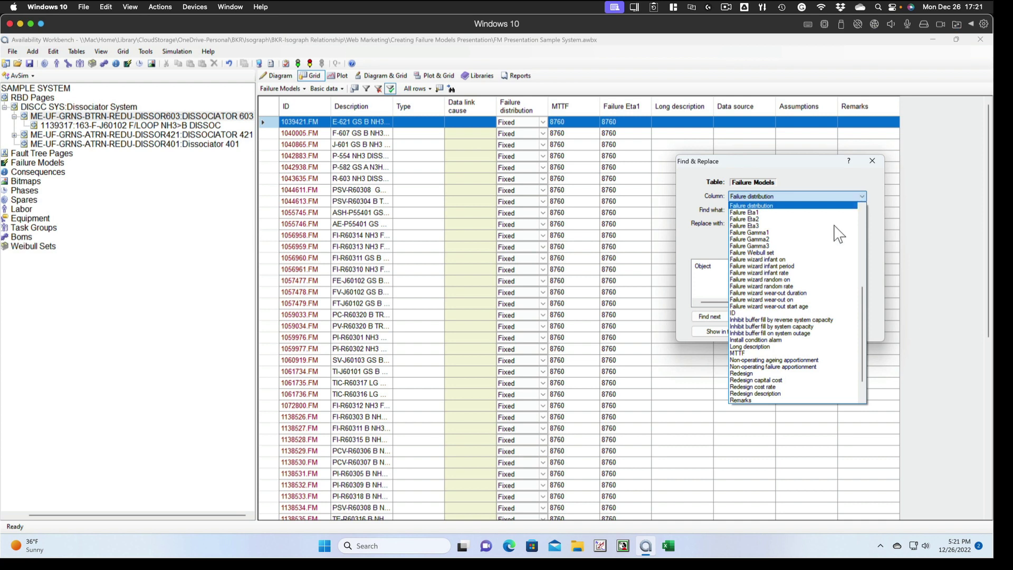
click(737, 354)
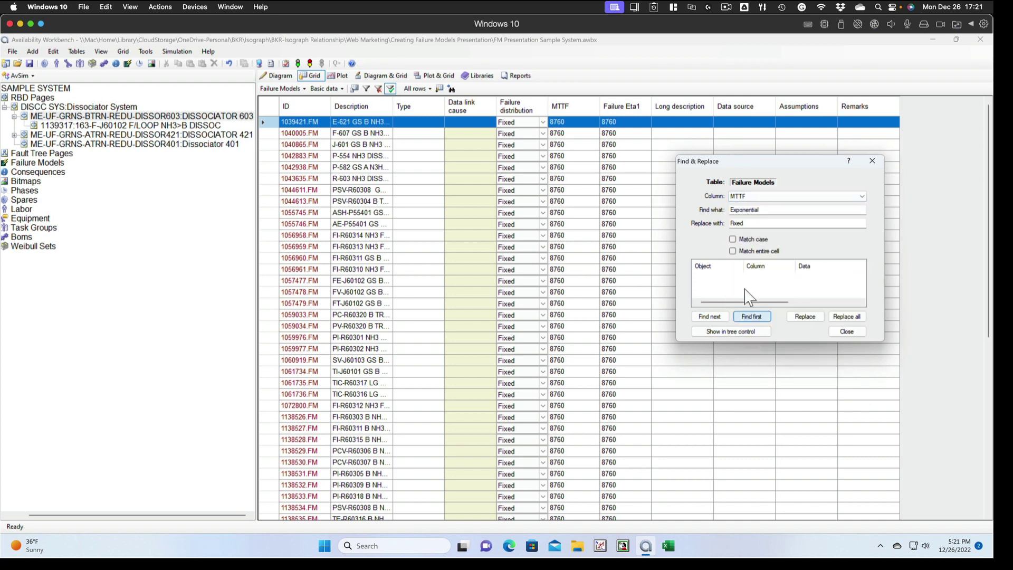
double_click(765, 211)
text(8760)
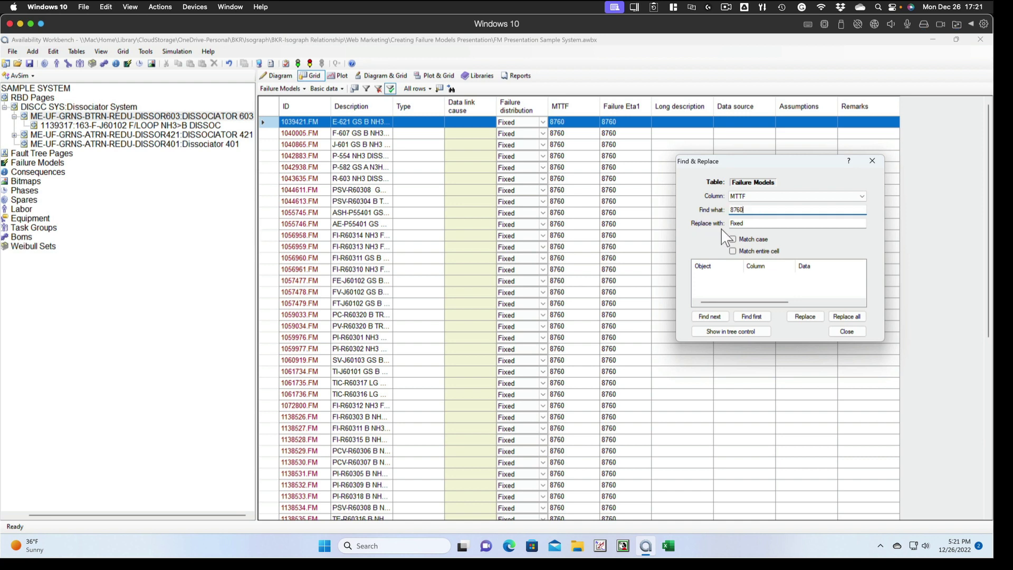
click(755, 225)
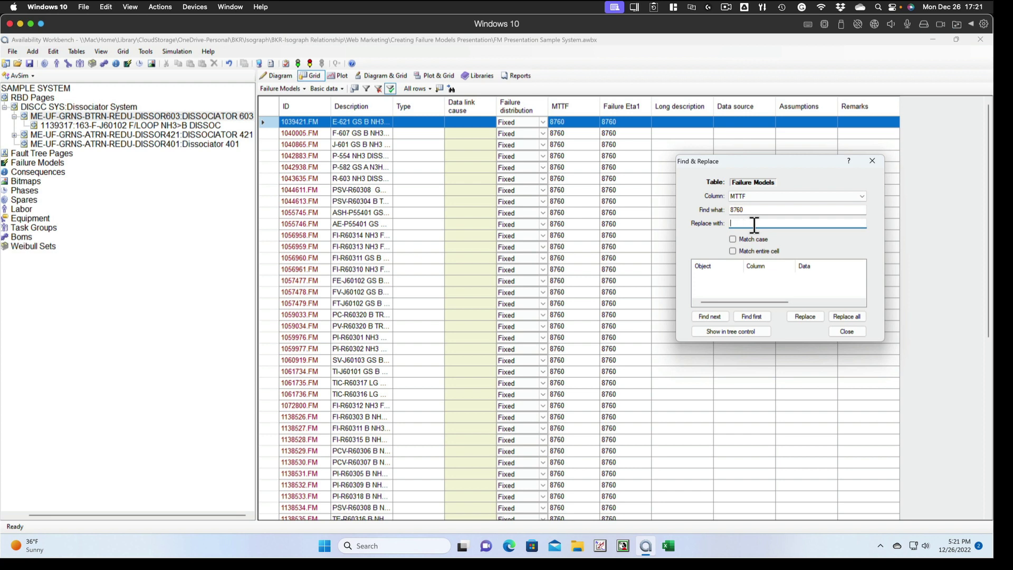
text(1e9)
click(762, 319)
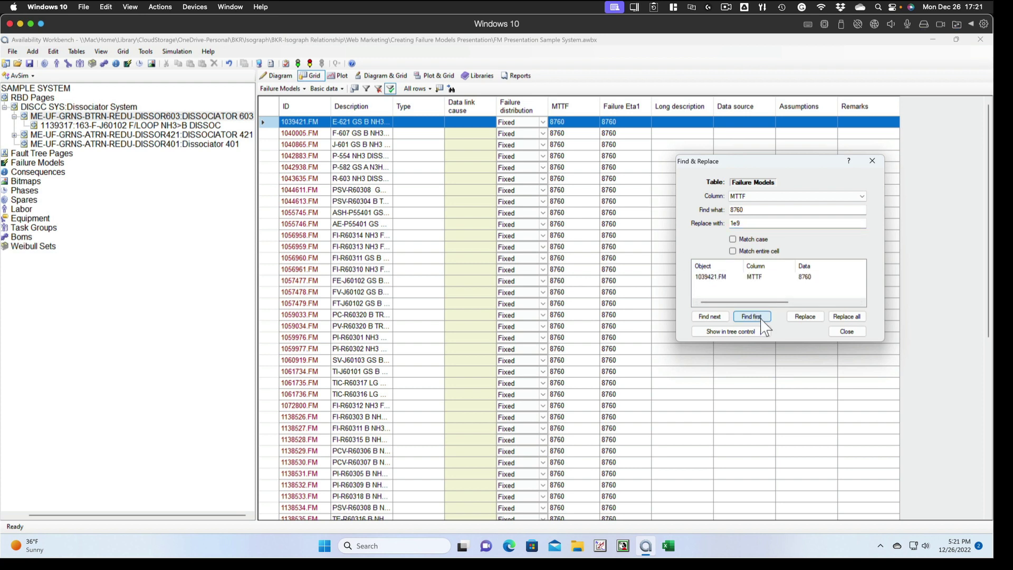
click(810, 317)
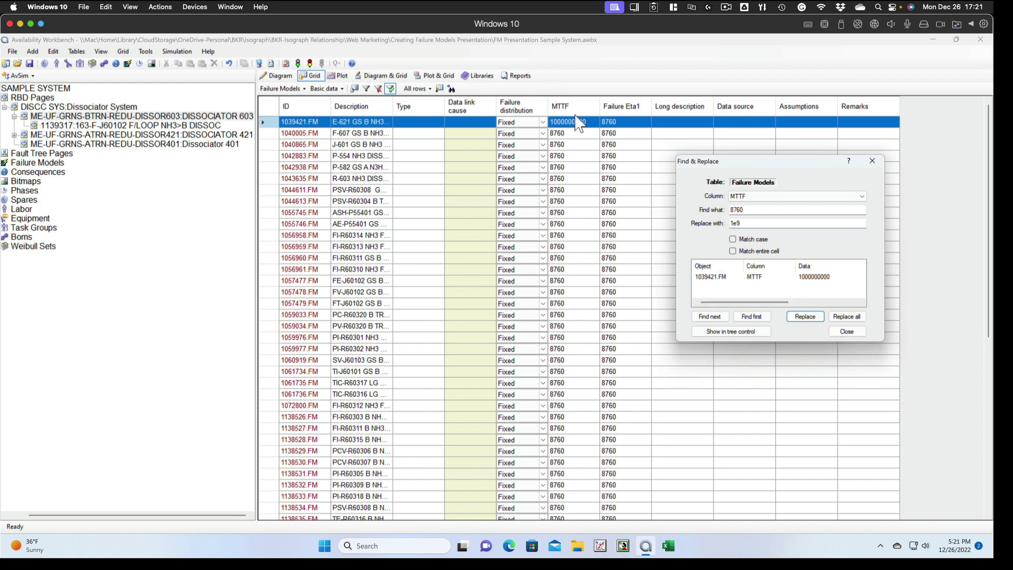
click(847, 319)
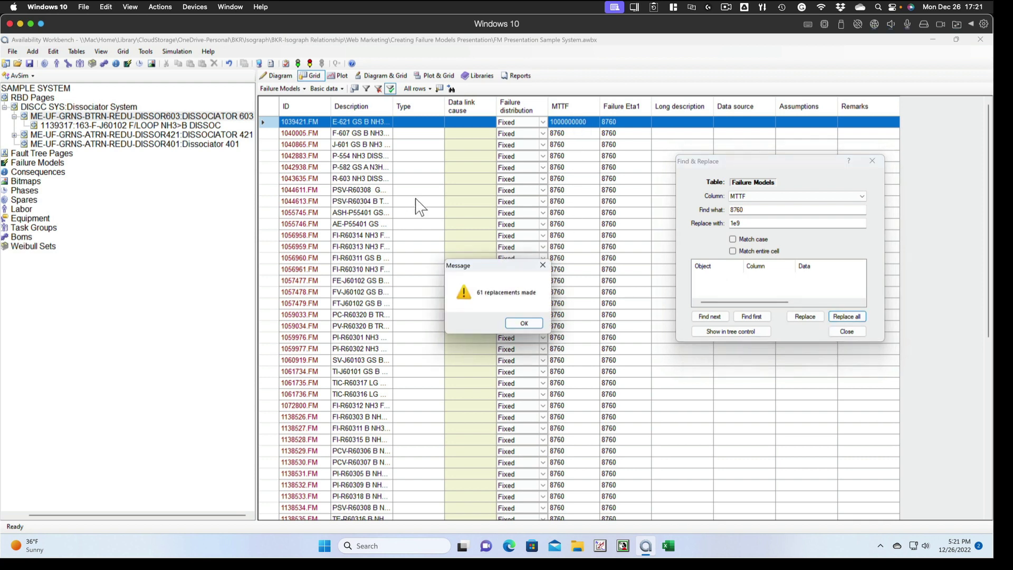
click(523, 324)
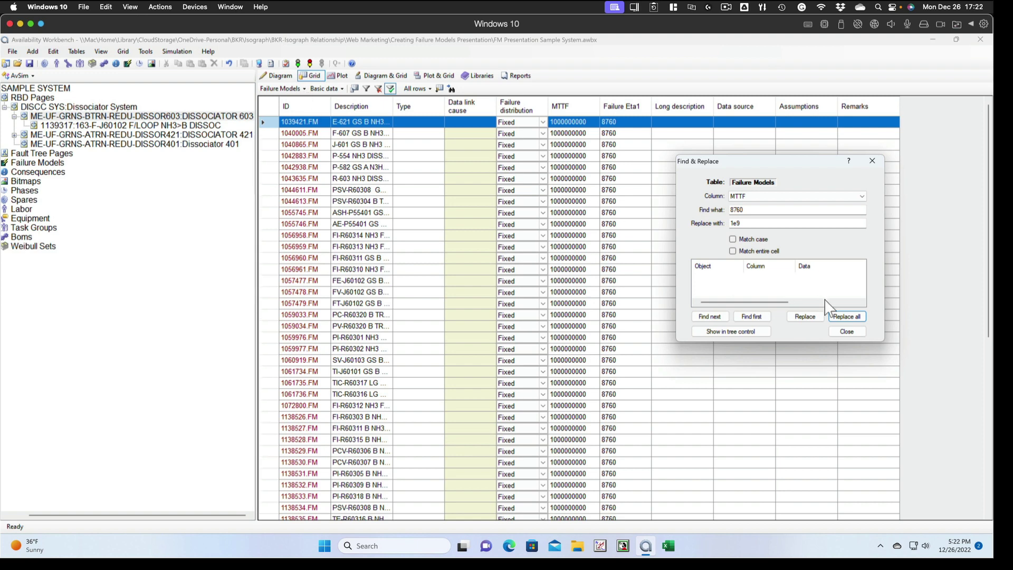
Step: Close Find & Replace, check the Blocks table's failure model links, then go back to Failure Models
click(846, 331)
click(391, 89)
click(304, 89)
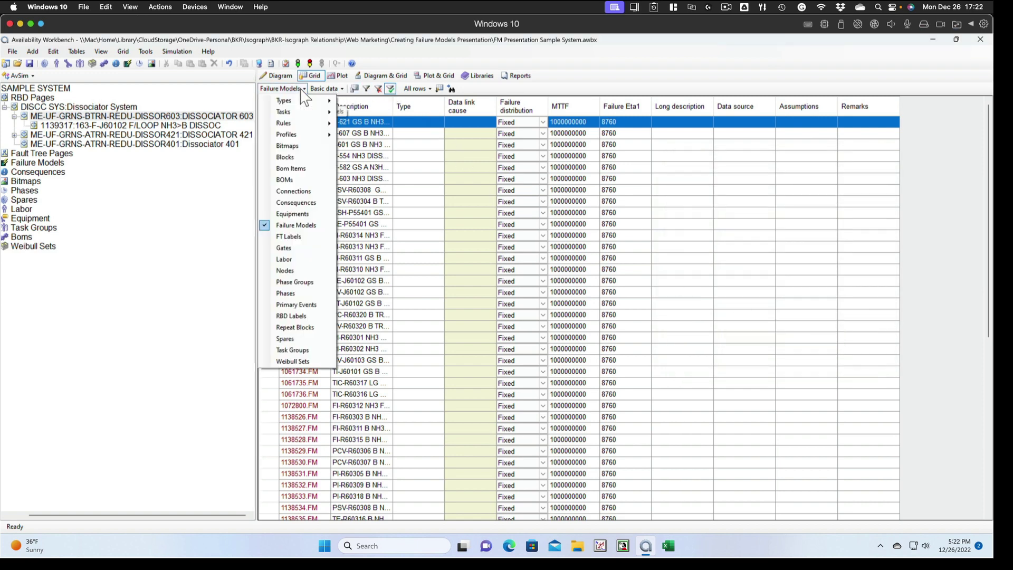
click(286, 157)
scroll(504, 307, down, 20)
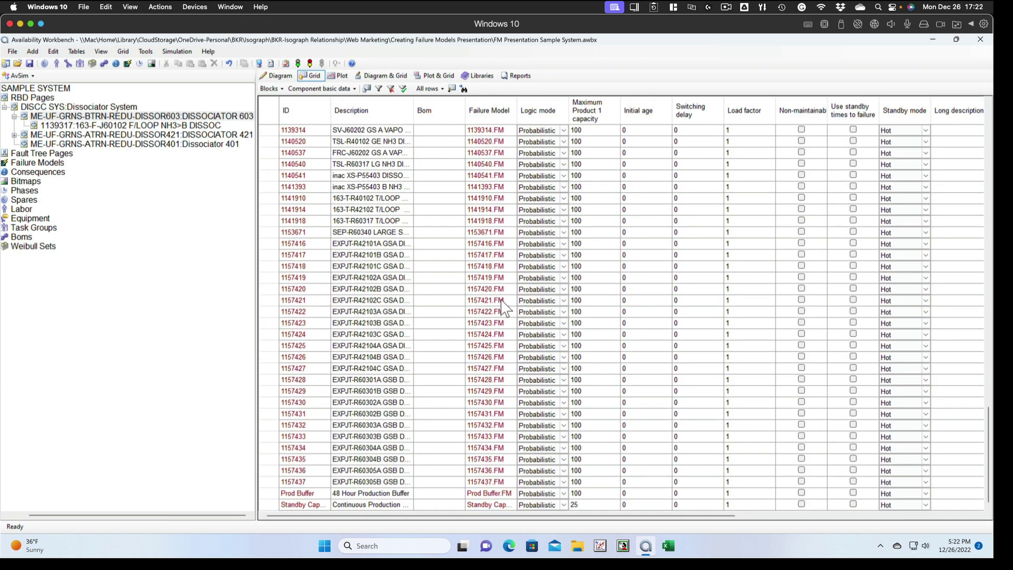
scroll(490, 275, up, 20)
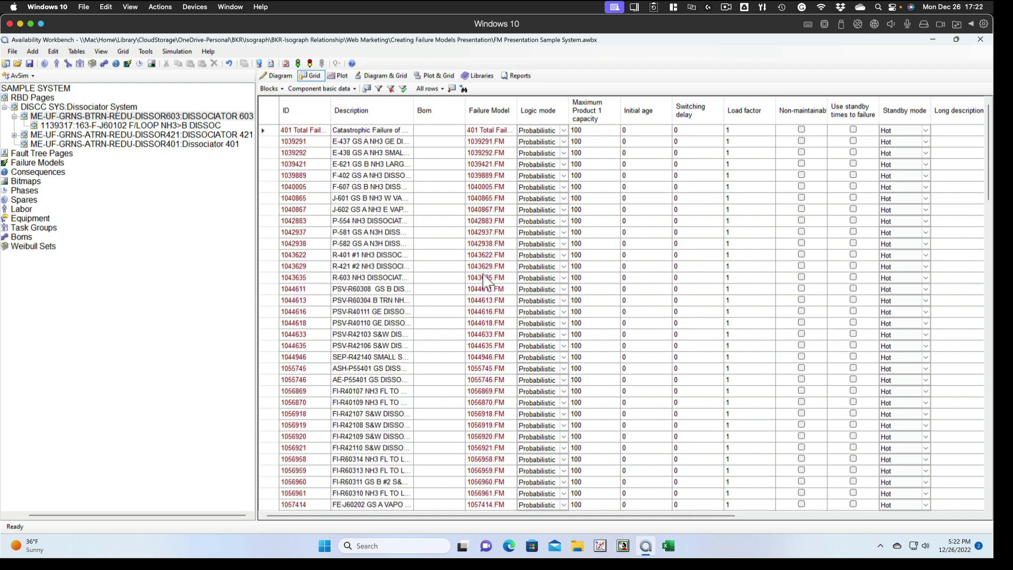
click(280, 89)
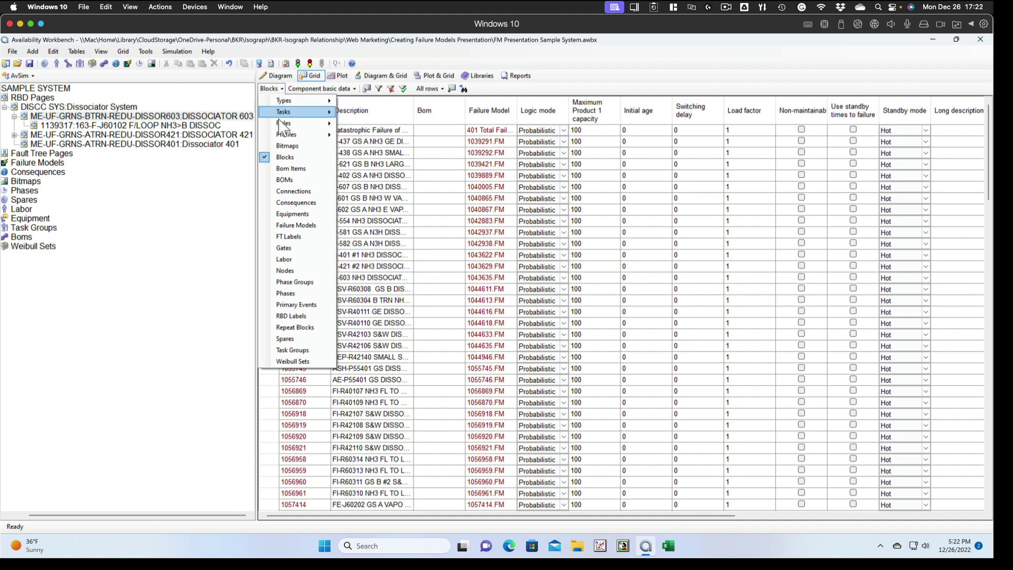
click(288, 224)
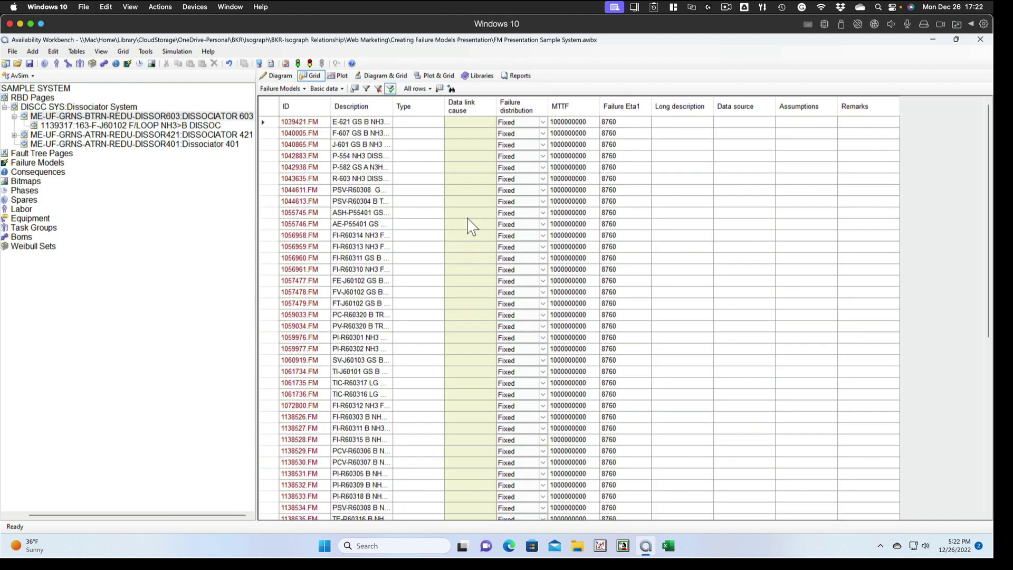